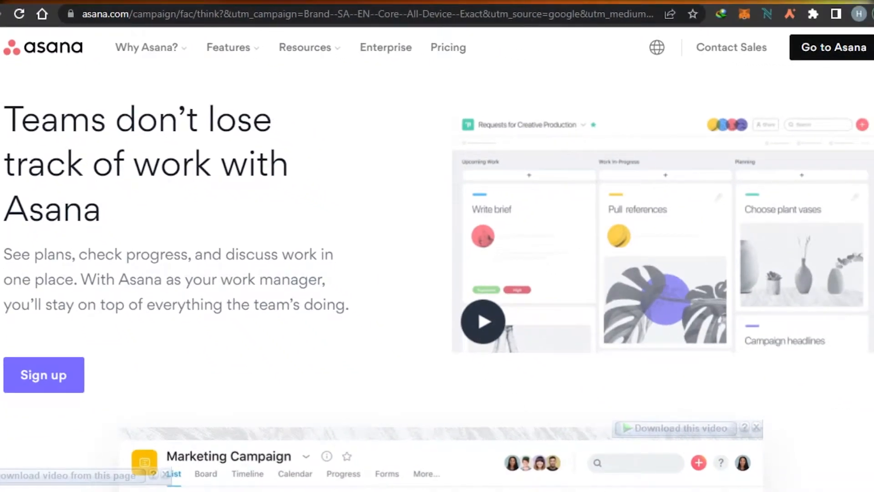
- Look through the Asana landing page's sections on work management, workflow templates and Timeline
{"action": "scroll", "coordinate": [437, 259], "scroll_direction": "down", "scroll_amount": 10}
{"action": "scroll", "coordinate": [437, 278], "scroll_direction": "down", "scroll_amount": 20}
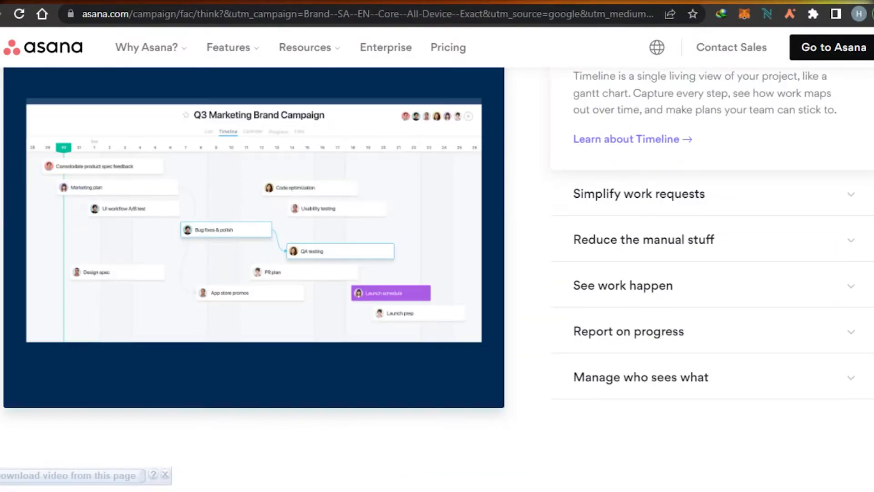
{"action": "scroll", "coordinate": [437, 279], "scroll_direction": "up", "scroll_amount": 20}
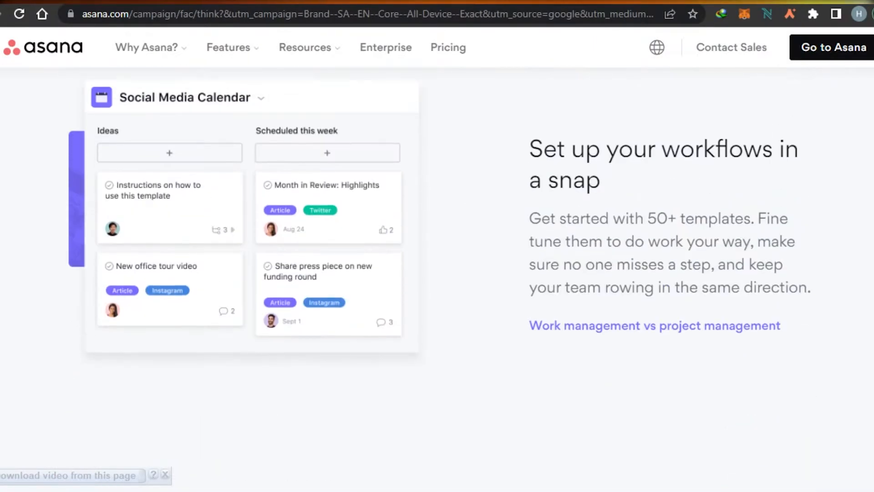
{"action": "scroll", "coordinate": [437, 279], "scroll_direction": "up", "scroll_amount": 15}
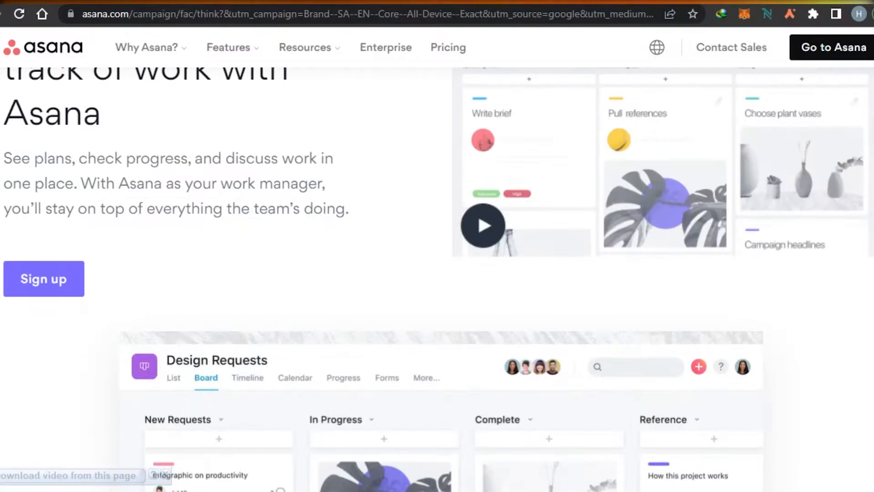
{"action": "scroll", "coordinate": [850, 225], "scroll_direction": "up", "scroll_amount": 2}
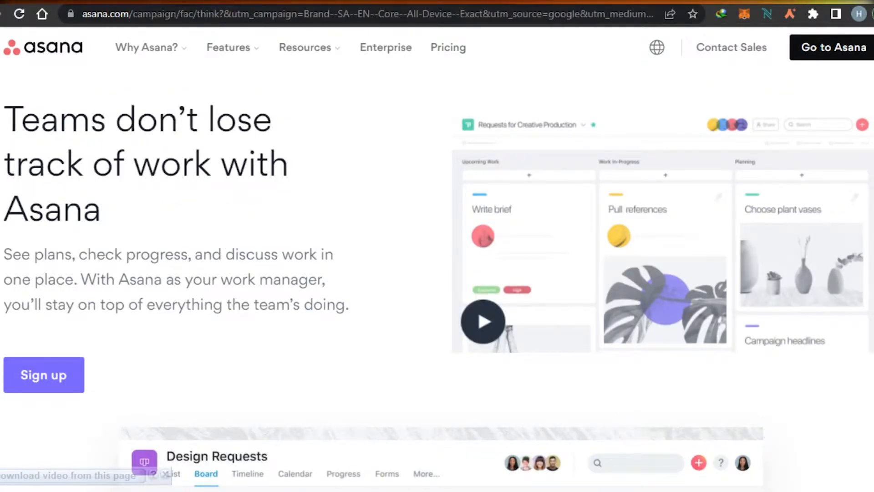
{"action": "scroll", "coordinate": [437, 273], "scroll_direction": "down", "scroll_amount": 20}
{"action": "scroll", "coordinate": [437, 273], "scroll_direction": "down", "scroll_amount": 14}
{"action": "scroll", "coordinate": [437, 273], "scroll_direction": "up", "scroll_amount": 20}
{"action": "scroll", "coordinate": [66, 200], "scroll_direction": "up", "scroll_amount": 10}
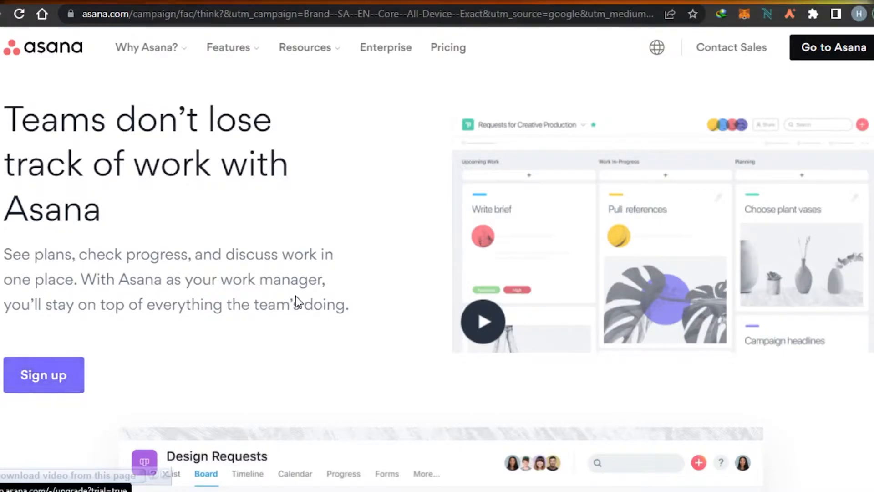
- Open the Asana pricing page and compare the prices of the Basic, Premium and Business plans, highlighting the Premium price
{"action": "left_click", "coordinate": [824, 46]}
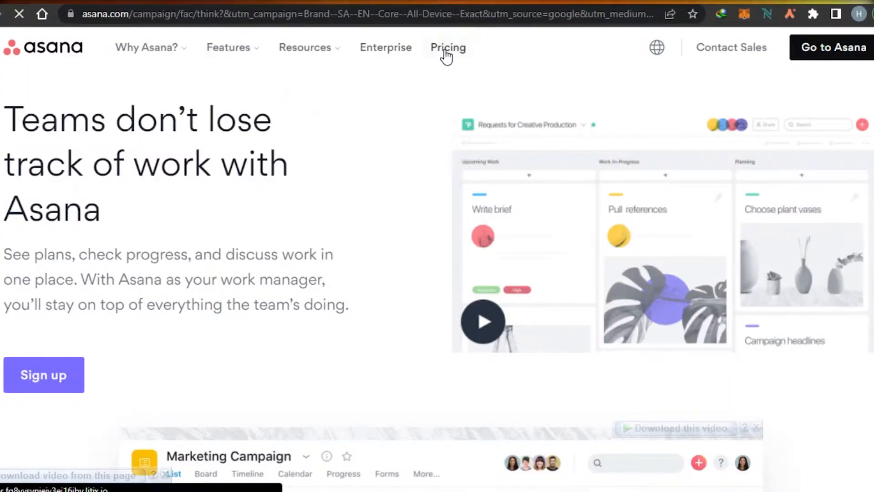
{"action": "left_click", "coordinate": [446, 50]}
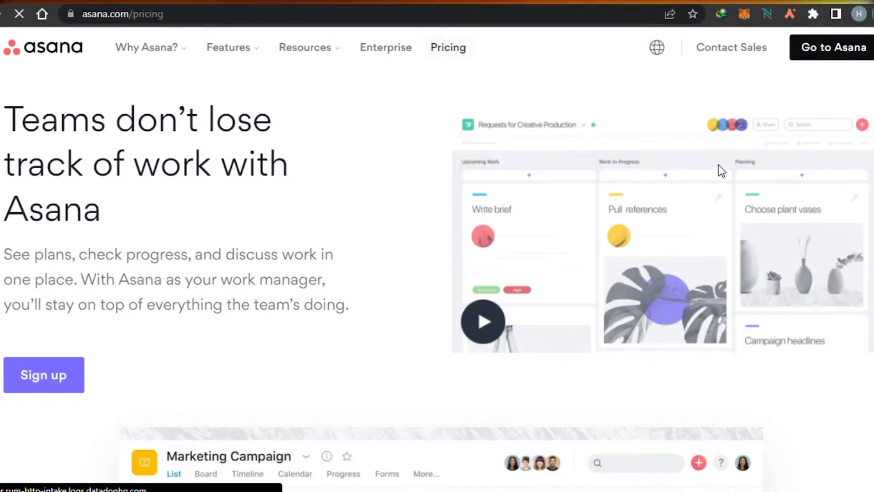
{"action": "scroll", "coordinate": [437, 255], "scroll_direction": "down", "scroll_amount": 7}
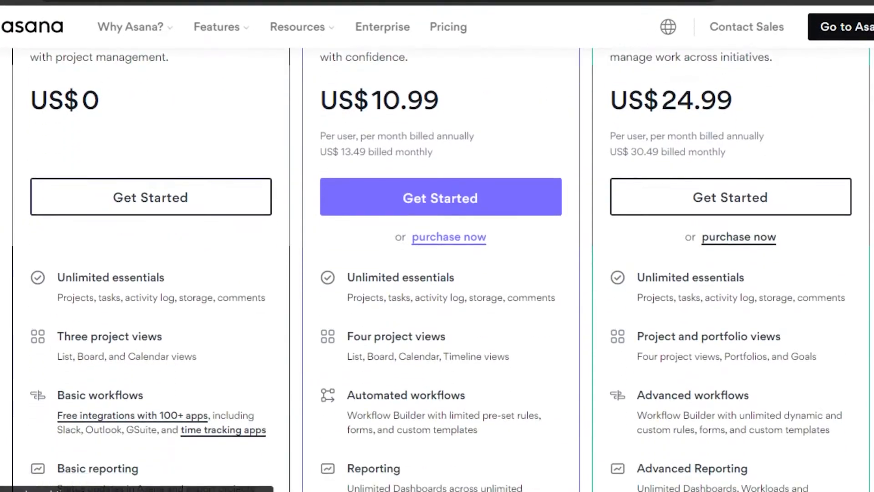
{"action": "scroll", "coordinate": [436, 268], "scroll_direction": "down", "scroll_amount": 3}
{"action": "scroll", "coordinate": [437, 269], "scroll_direction": "up", "scroll_amount": 6}
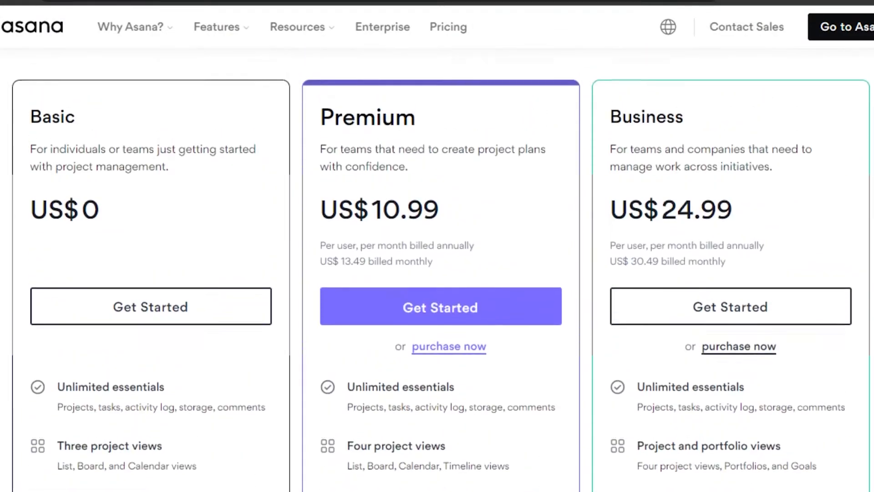
{"action": "scroll", "coordinate": [437, 269], "scroll_direction": "down", "scroll_amount": 1}
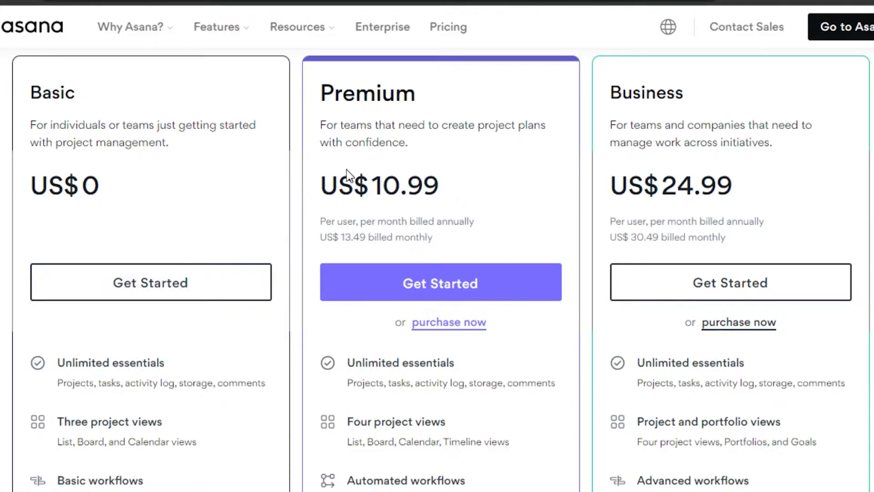
{"action": "left_click_drag", "start_coordinate": [375, 187], "coordinate": [452, 194]}
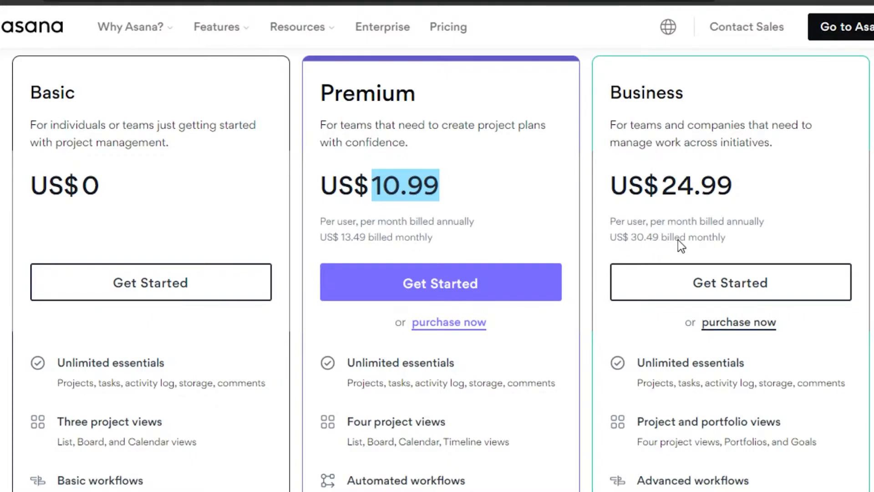
- Compare the features listed under the Basic, Premium and Business plans, including project views, workflows, reporting, security and support
{"action": "scroll", "coordinate": [436, 246], "scroll_direction": "down", "scroll_amount": 10}
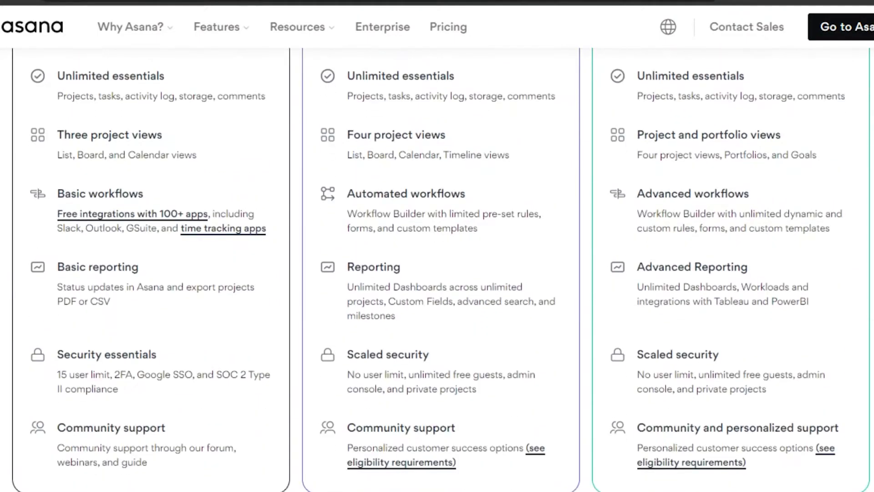
{"action": "scroll", "coordinate": [437, 246], "scroll_direction": "up", "scroll_amount": 8}
{"action": "scroll", "coordinate": [436, 246], "scroll_direction": "down", "scroll_amount": 10}
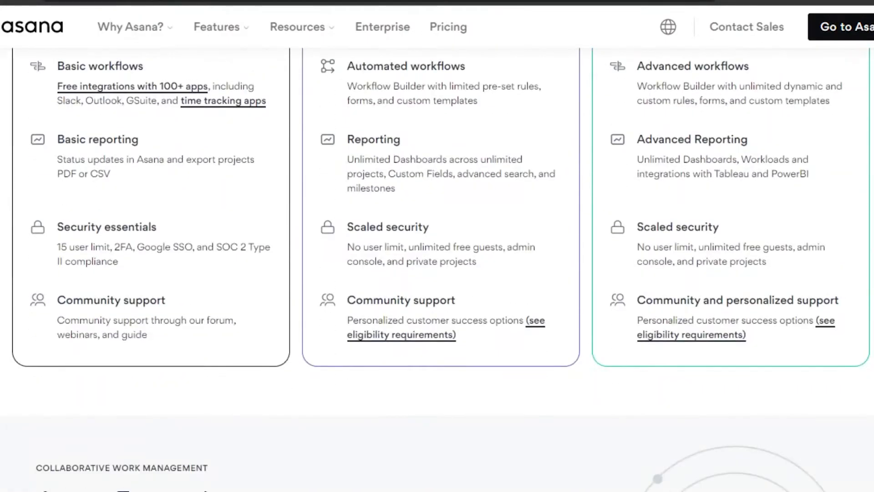
{"action": "scroll", "coordinate": [437, 246], "scroll_direction": "up", "scroll_amount": 8}
{"action": "scroll", "coordinate": [437, 246], "scroll_direction": "up", "scroll_amount": 6}
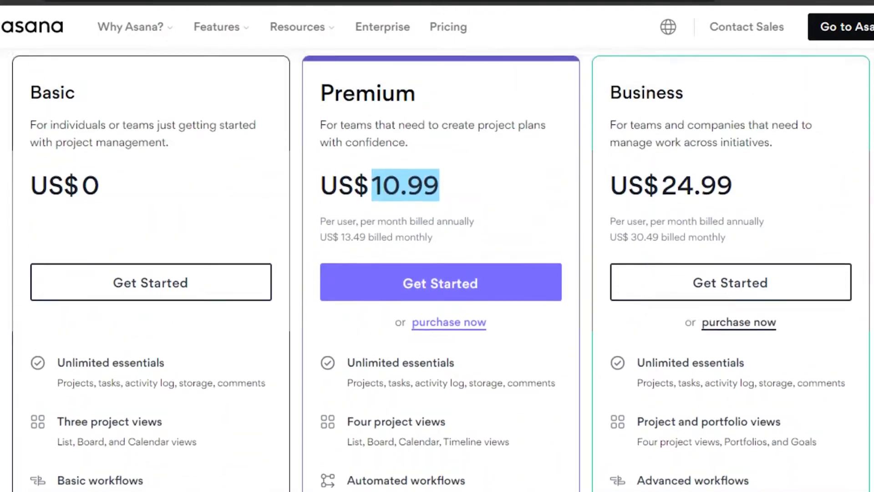
{"action": "scroll", "coordinate": [437, 246], "scroll_direction": "down", "scroll_amount": 2}
{"action": "scroll", "coordinate": [436, 246], "scroll_direction": "down", "scroll_amount": 1}
{"action": "scroll", "coordinate": [436, 246], "scroll_direction": "up", "scroll_amount": 3}
{"action": "scroll", "coordinate": [437, 245], "scroll_direction": "down", "scroll_amount": 10}
{"action": "scroll", "coordinate": [437, 246], "scroll_direction": "up", "scroll_amount": 10}
{"action": "scroll", "coordinate": [437, 246], "scroll_direction": "down", "scroll_amount": 10}
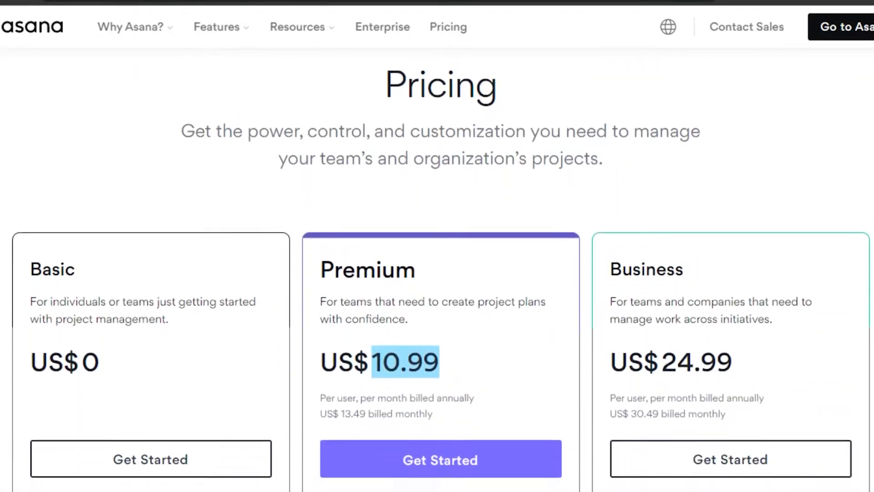
{"action": "scroll", "coordinate": [437, 246], "scroll_direction": "up", "scroll_amount": 8}
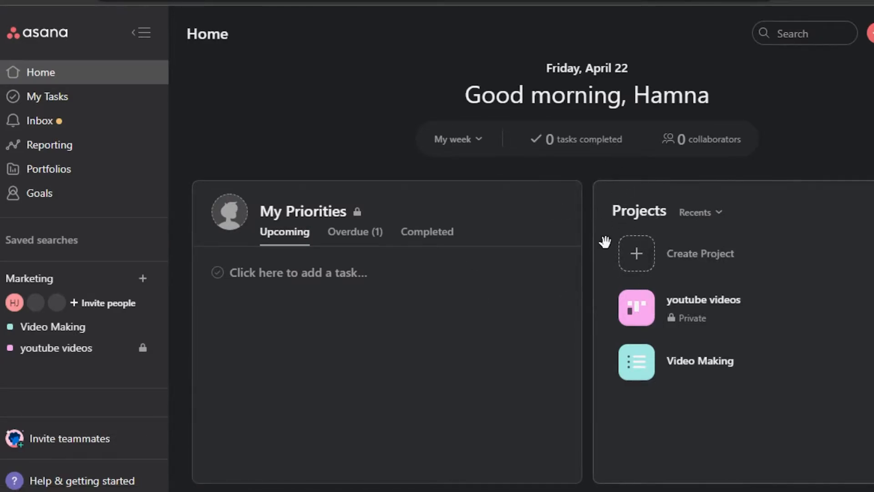
- Start creating a project and browse the template library, previewing the 1:1 Meeting Agenda, Standup Meeting and Business Plan templates
{"action": "left_click", "coordinate": [633, 249]}
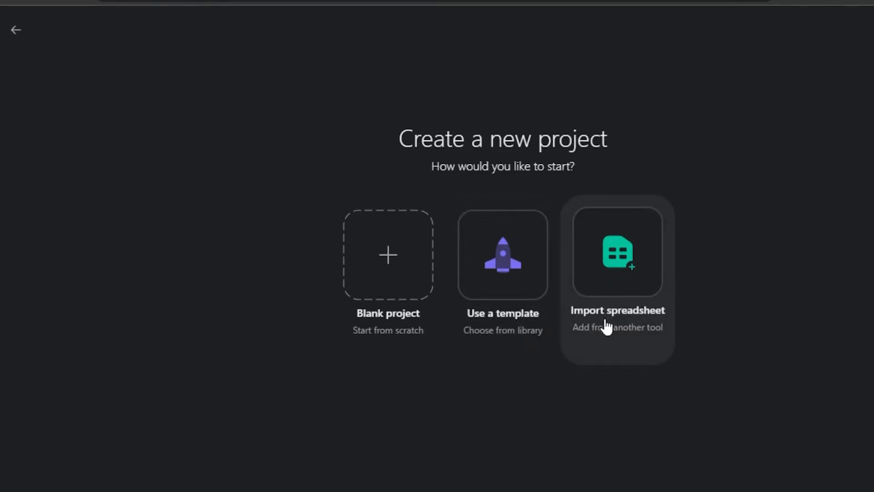
{"action": "left_click", "coordinate": [491, 251]}
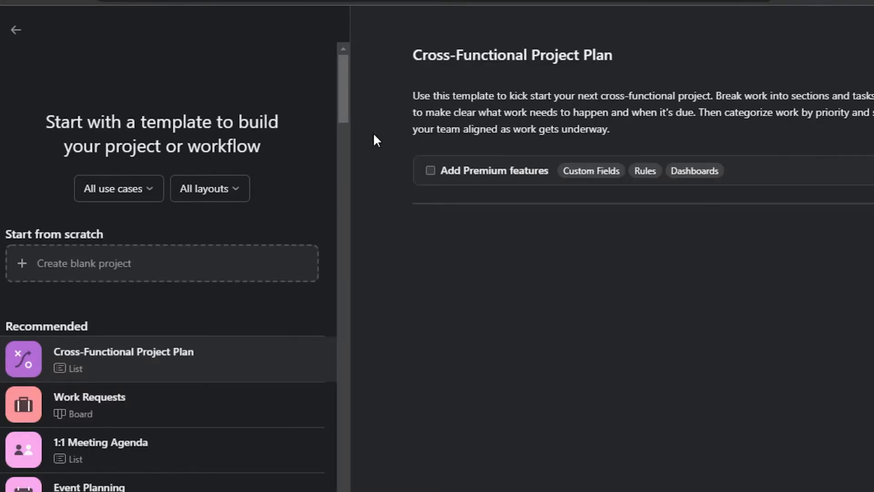
{"action": "left_click_drag", "start_coordinate": [348, 86], "coordinate": [342, 125]}
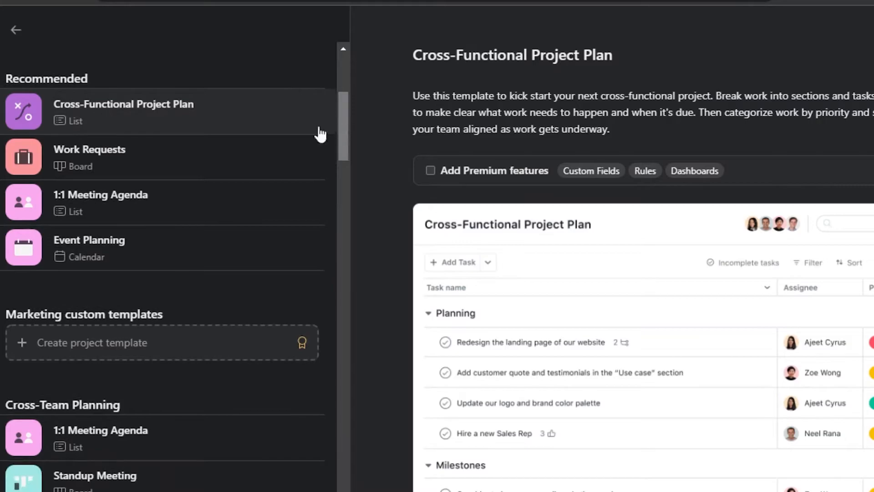
{"action": "left_click", "coordinate": [109, 206]}
{"action": "left_click_drag", "start_coordinate": [343, 128], "coordinate": [341, 178]}
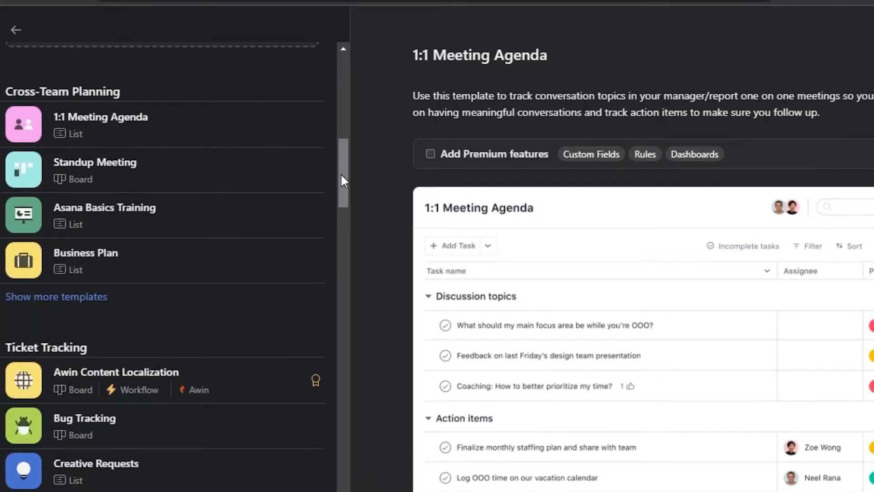
{"action": "left_click", "coordinate": [178, 180]}
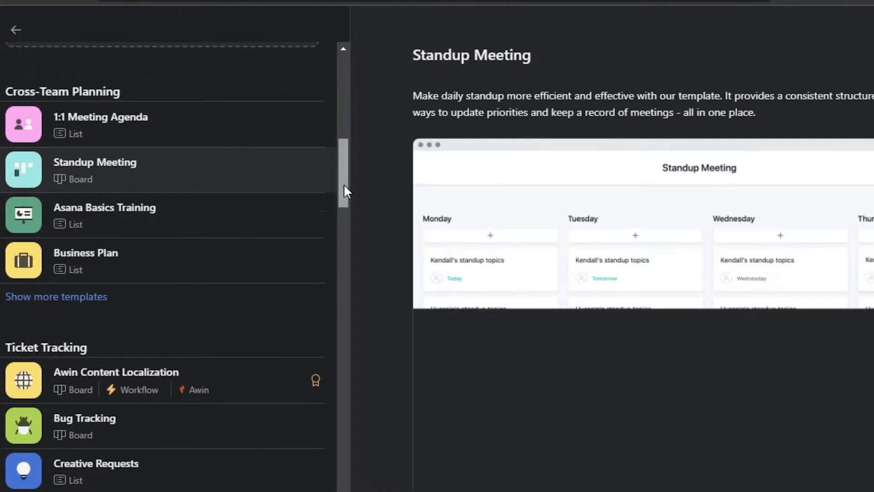
{"action": "scroll", "coordinate": [343, 184], "scroll_direction": "down", "scroll_amount": 4}
{"action": "left_click", "coordinate": [239, 102]}
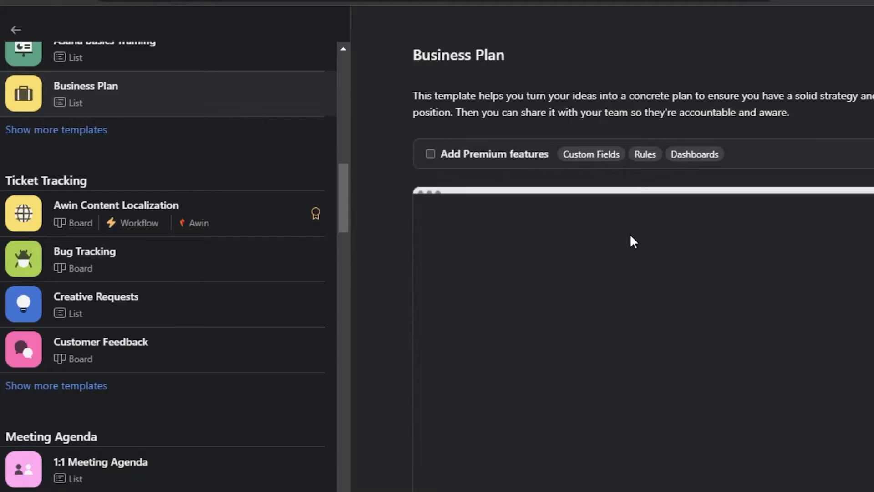
{"action": "left_click_drag", "start_coordinate": [341, 176], "coordinate": [340, 452]}
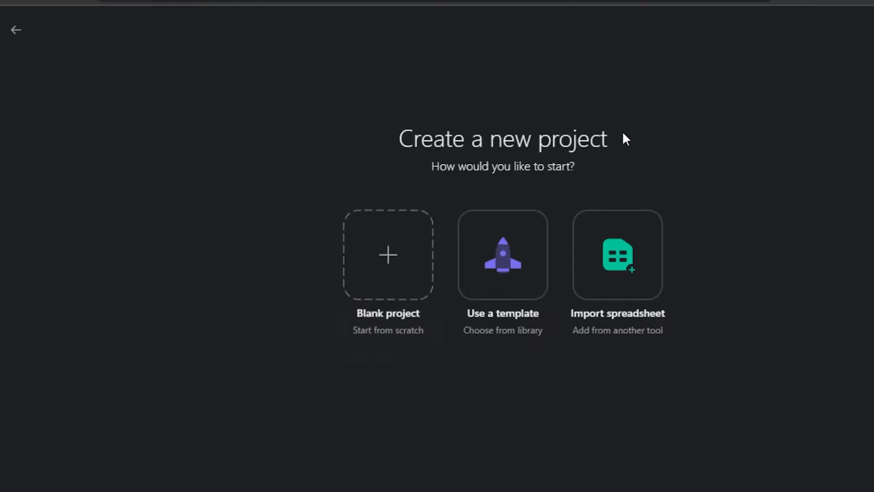
- Start a blank project, name it "New" and set its privacy to Private to me
{"action": "left_click", "coordinate": [411, 266]}
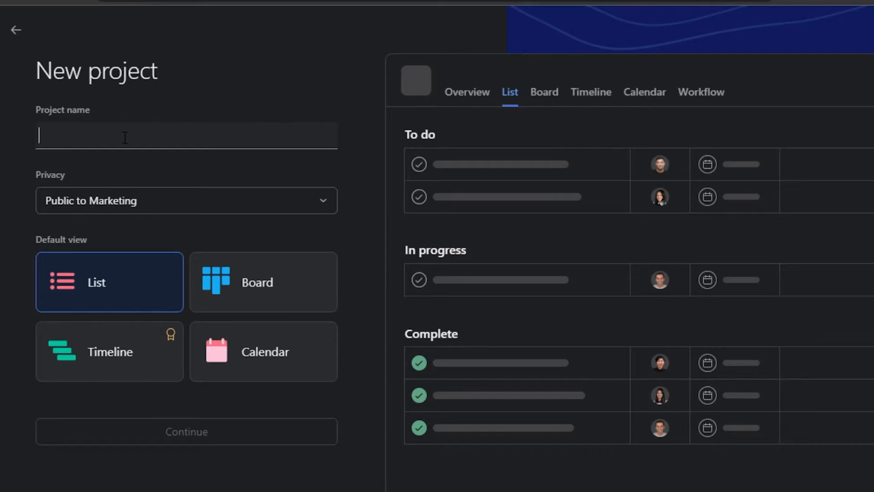
{"action": "type", "text": "New"}
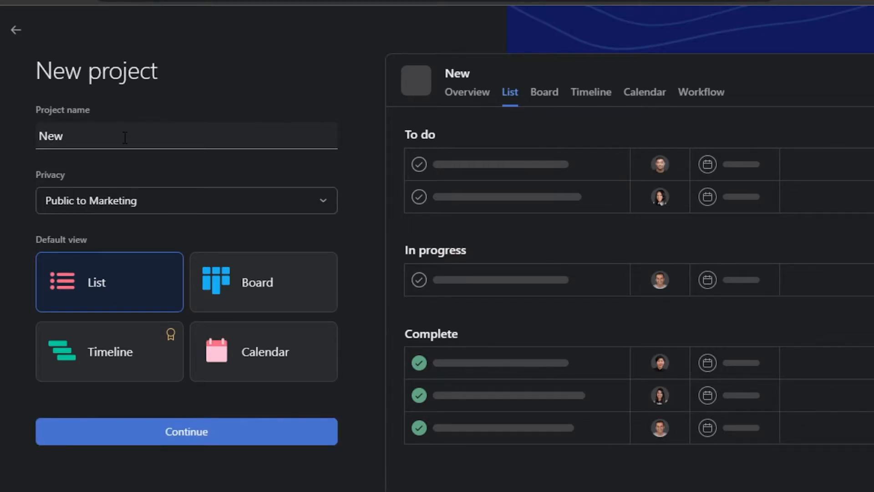
{"action": "left_click", "coordinate": [100, 212]}
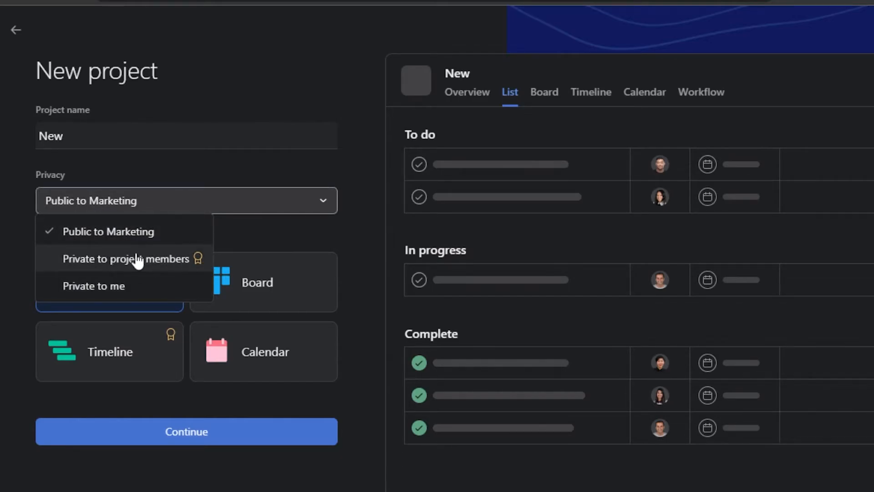
{"action": "left_click", "coordinate": [82, 287]}
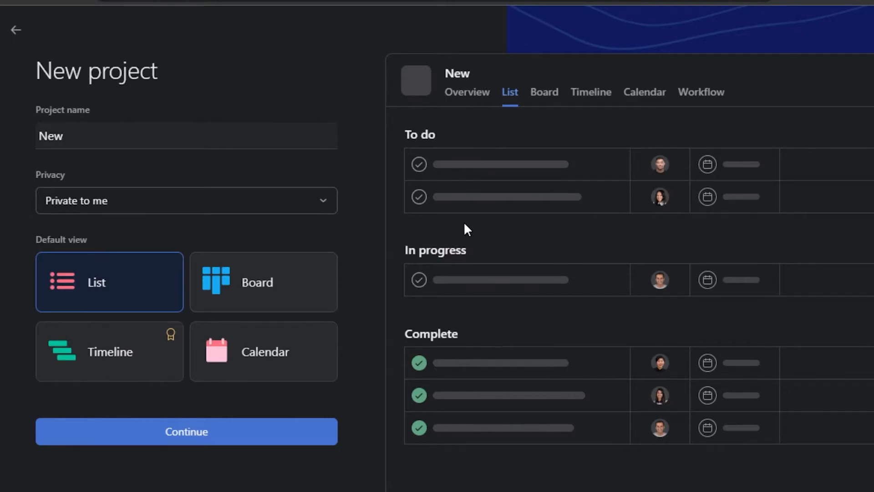
- Preview the Board, Timeline and Calendar layouts as the project's default view
{"action": "left_click", "coordinate": [253, 295]}
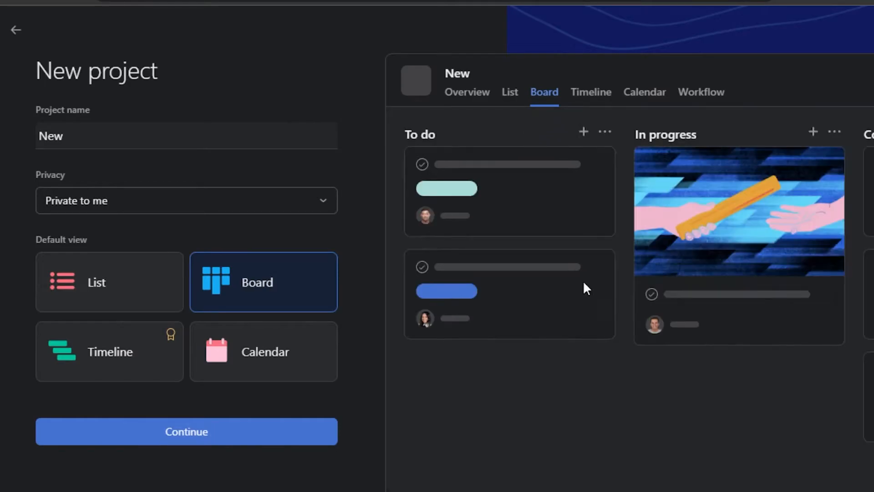
{"action": "left_click", "coordinate": [75, 369]}
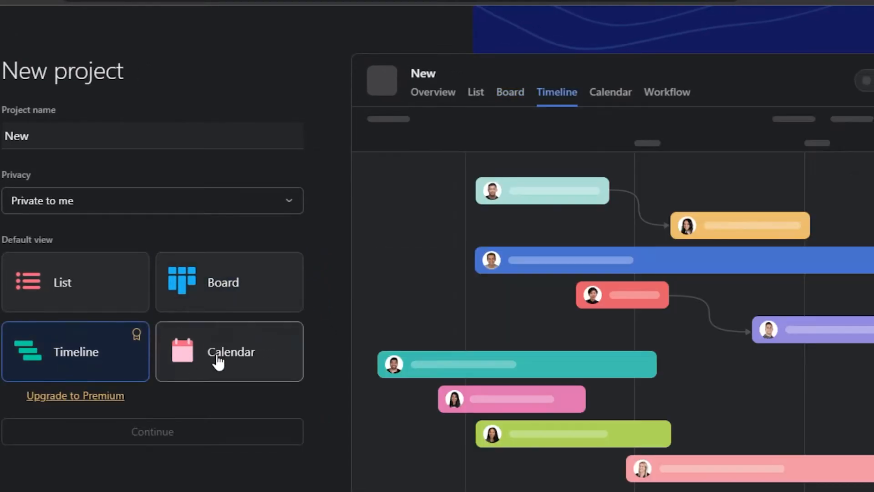
{"action": "left_click", "coordinate": [216, 362]}
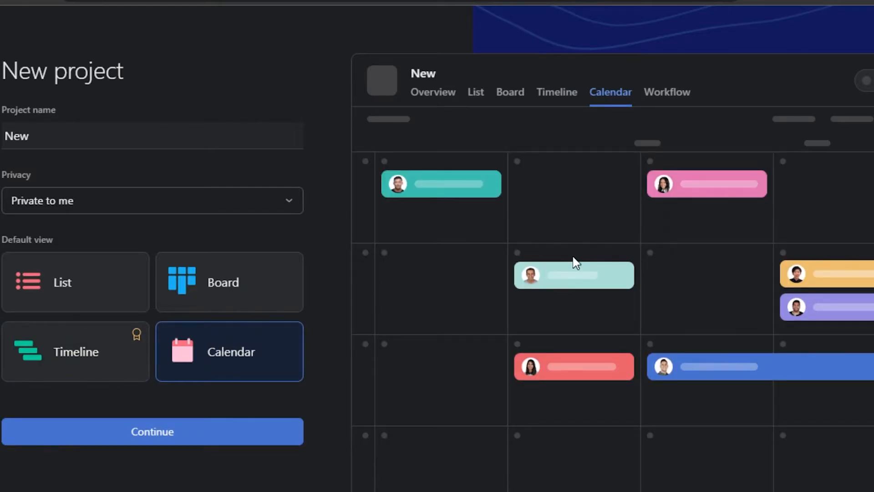
- Choose Board as the default view, finish creating the project and go to it
{"action": "left_click", "coordinate": [258, 279]}
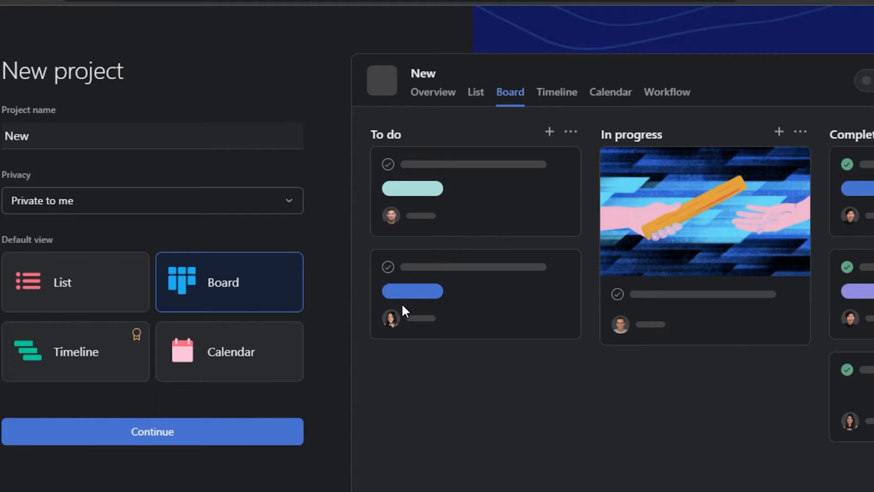
{"action": "left_click", "coordinate": [211, 430]}
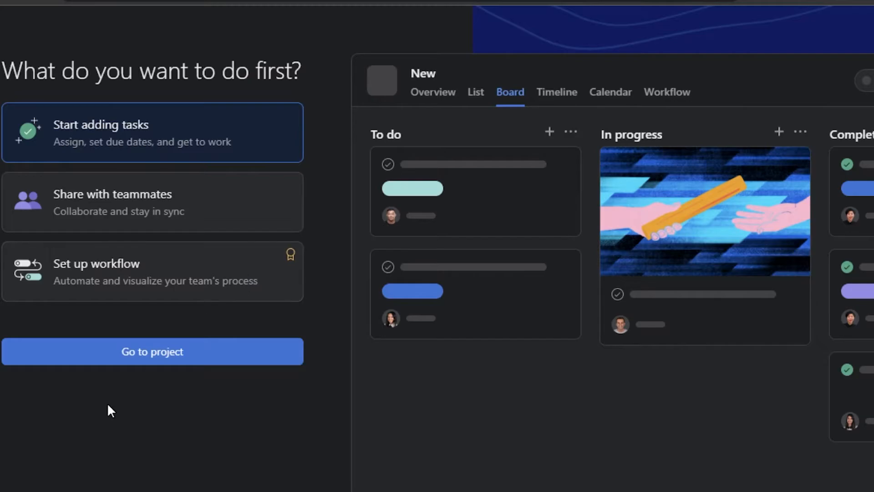
{"action": "left_click", "coordinate": [218, 363]}
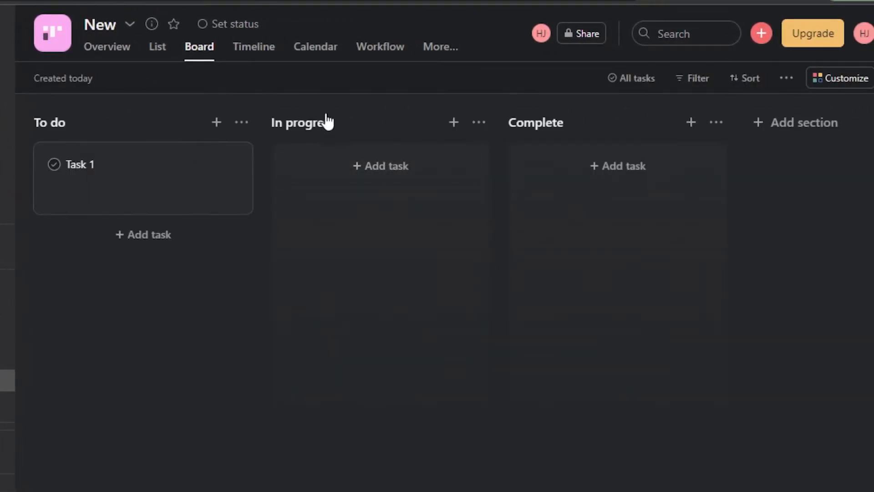
- Look through the new project's Overview and List views, then return to its Board view
{"action": "scroll", "coordinate": [445, 291], "scroll_direction": "right", "scroll_amount": 2}
{"action": "scroll", "coordinate": [444, 292], "scroll_direction": "left", "scroll_amount": 2}
{"action": "left_click", "coordinate": [114, 48]}
{"action": "left_click", "coordinate": [158, 51]}
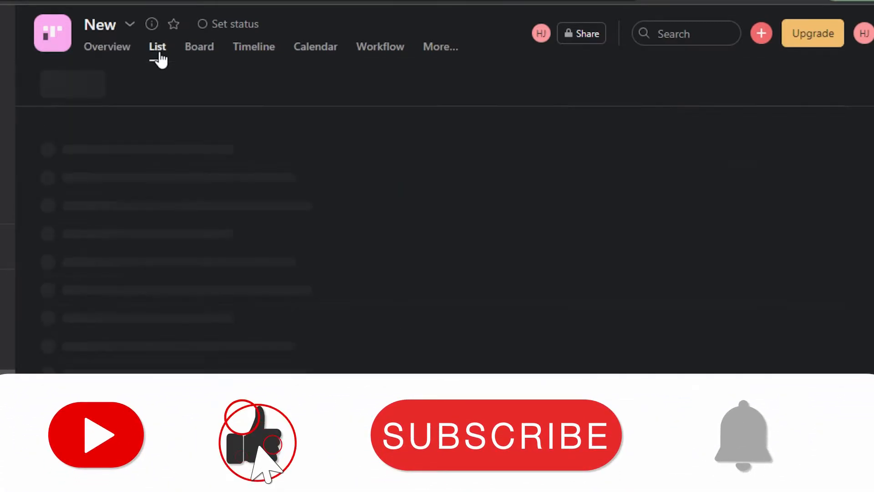
{"action": "left_click", "coordinate": [200, 49]}
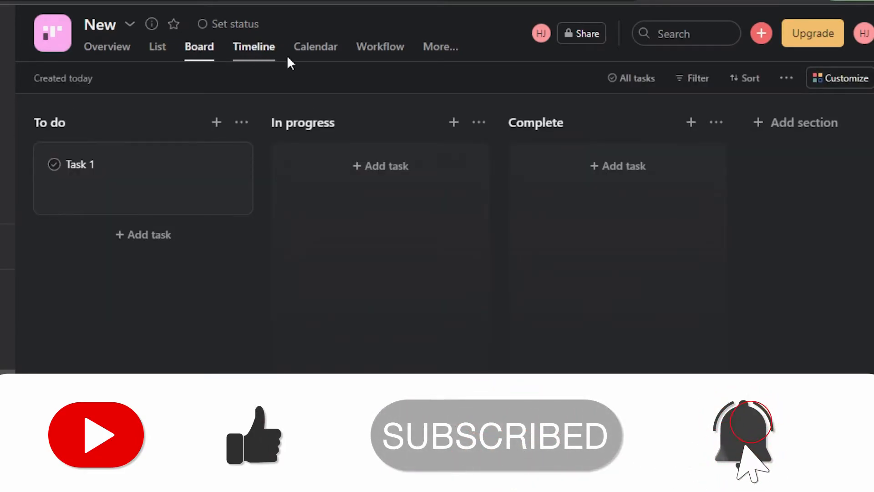
- Look through the project's Calendar and Workflow views and the additional view options, and return to the Board view
{"action": "left_click", "coordinate": [315, 54]}
{"action": "left_click", "coordinate": [392, 49]}
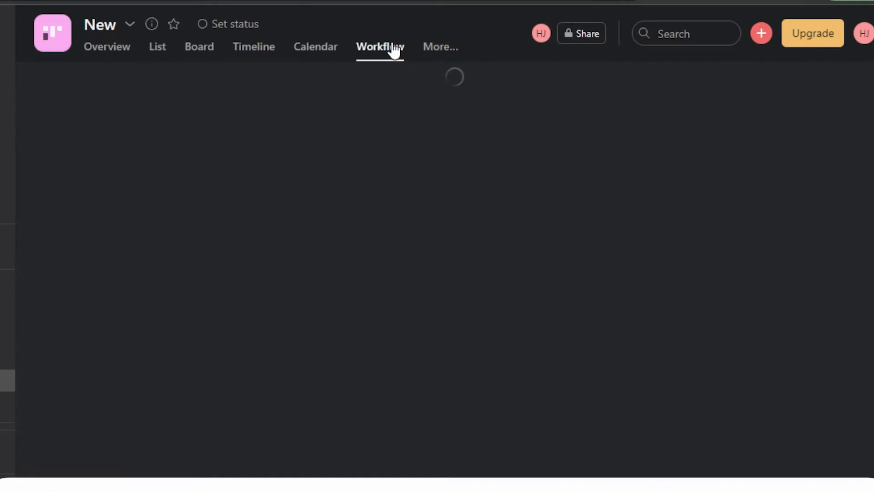
{"action": "left_click", "coordinate": [442, 51]}
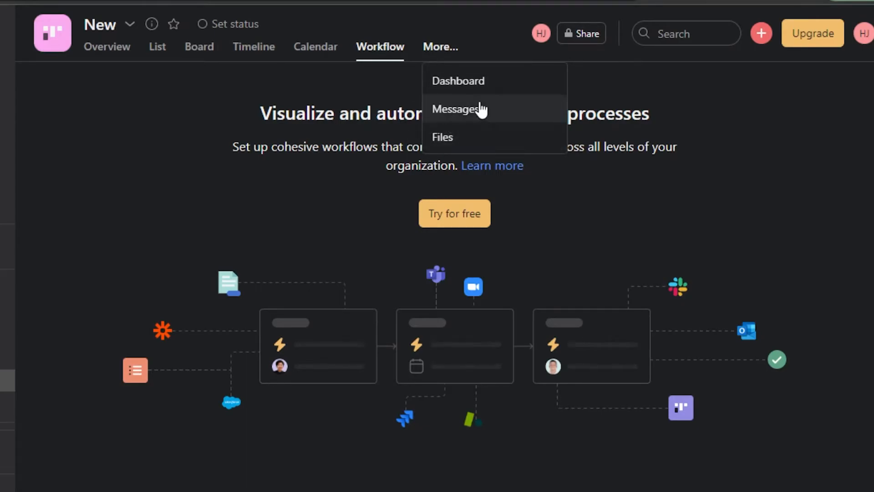
{"action": "left_click", "coordinate": [192, 51]}
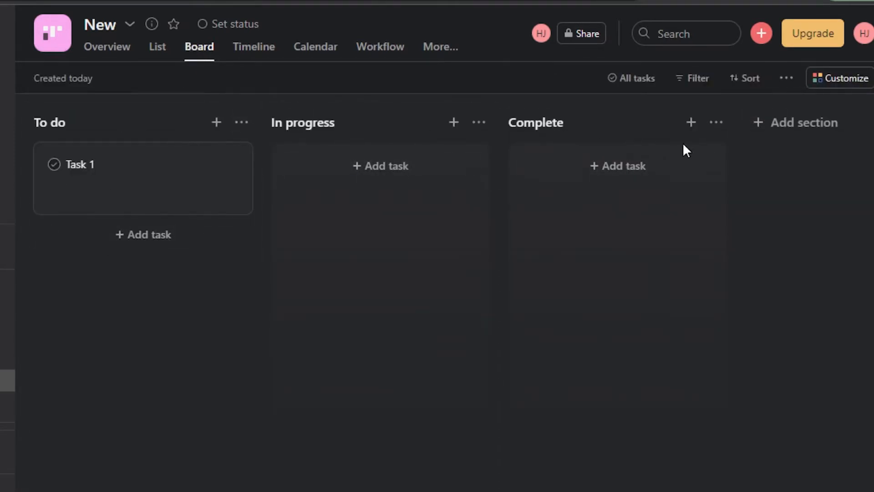
- Add a new section named "Error" to the board after the Complete section
{"action": "scroll", "coordinate": [444, 291], "scroll_direction": "right", "scroll_amount": 2}
{"action": "scroll", "coordinate": [444, 291], "scroll_direction": "left", "scroll_amount": 2}
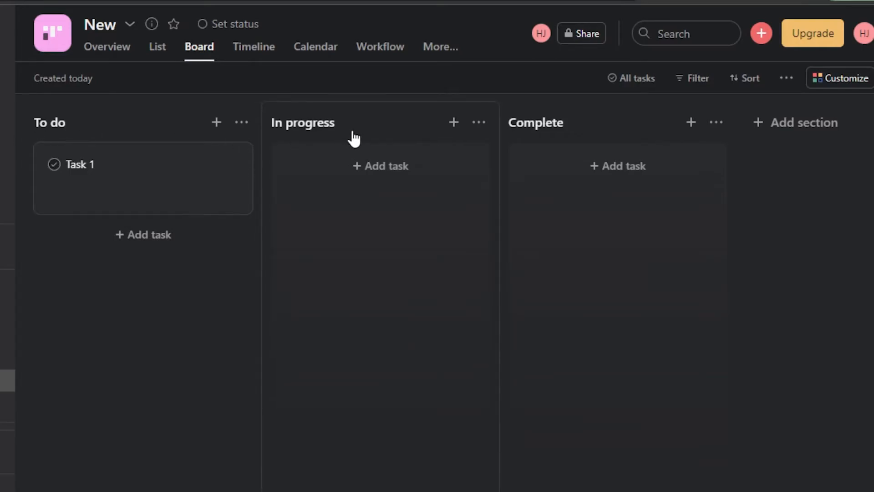
{"action": "scroll", "coordinate": [427, 178], "scroll_direction": "right", "scroll_amount": 2}
{"action": "scroll", "coordinate": [427, 177], "scroll_direction": "left", "scroll_amount": 2}
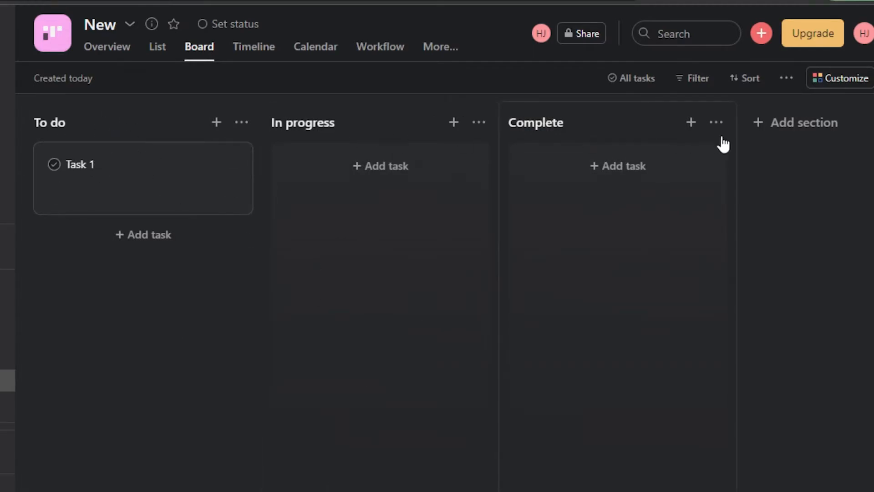
{"action": "left_click", "coordinate": [764, 128]}
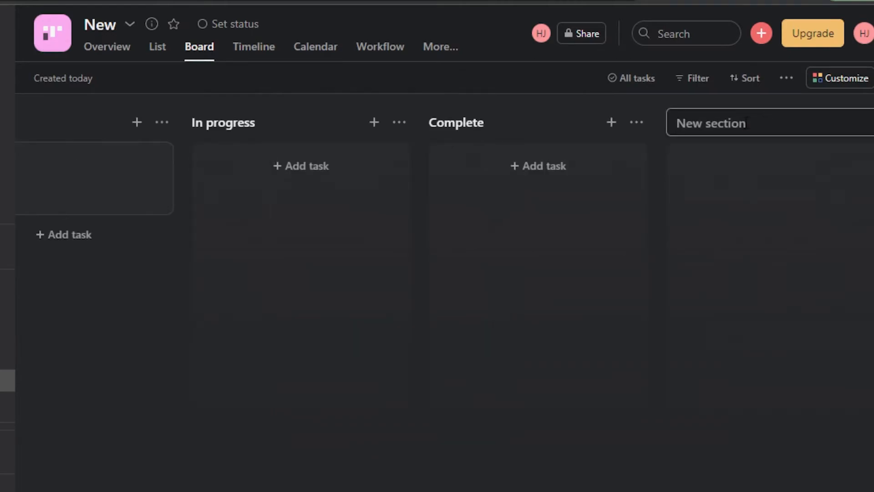
{"action": "type", "text": "Error"}
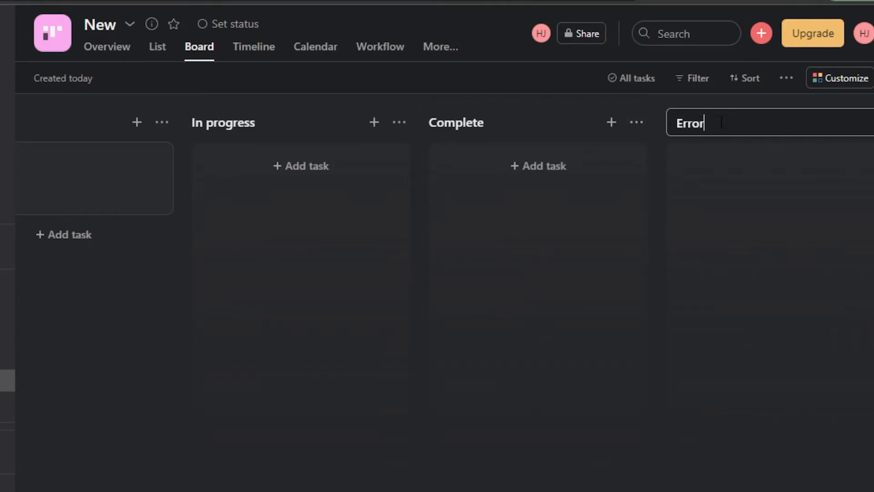
{"action": "key", "text": "Return"}
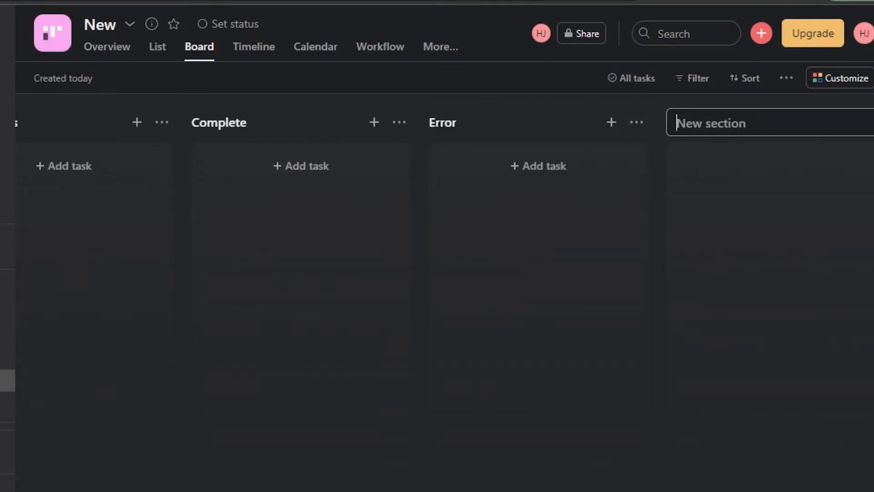
{"action": "scroll", "coordinate": [436, 291], "scroll_direction": "left", "scroll_amount": 5}
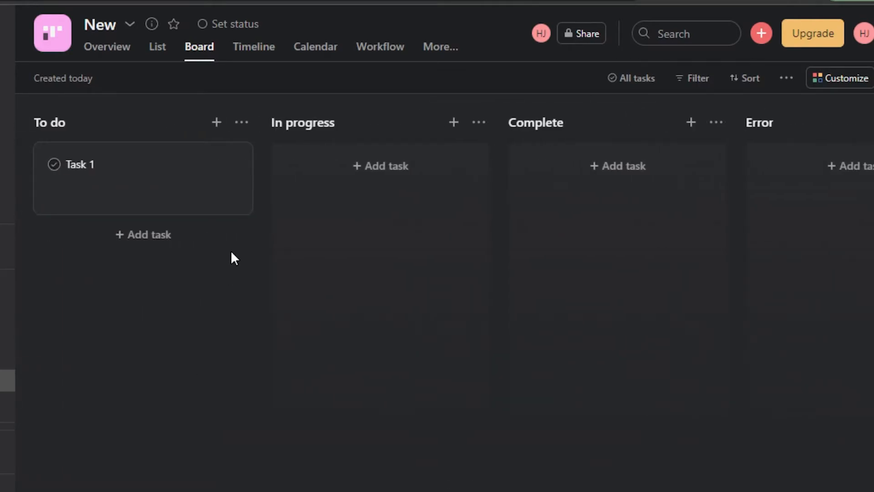
- Add a task named "Task 2" to the To do section
{"action": "left_click", "coordinate": [135, 241]}
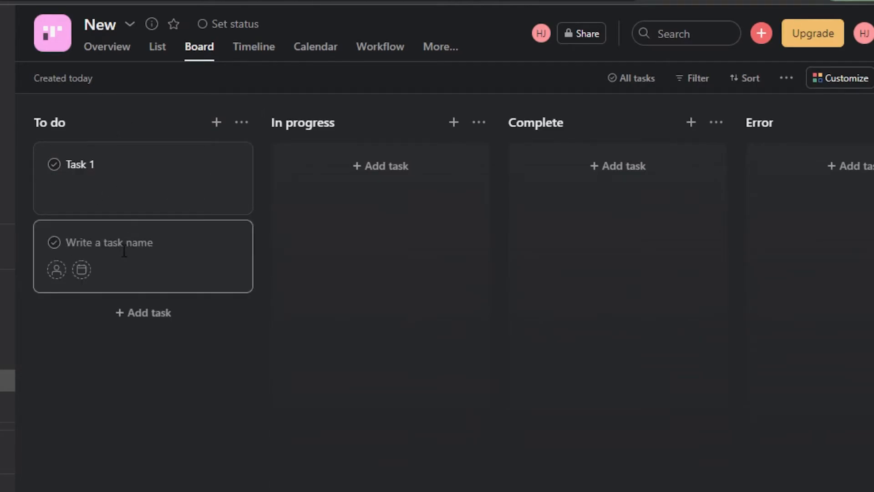
{"action": "type", "text": "Task 2"}
{"action": "key", "text": "Return"}
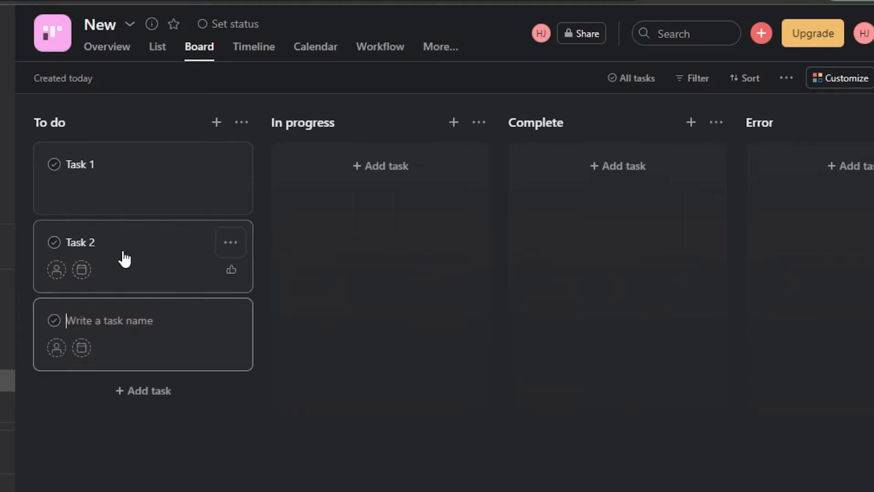
- Assign Task 2 to your own account and set its due date to tomorrow, keeping it in the To do section
{"action": "left_click", "coordinate": [153, 259]}
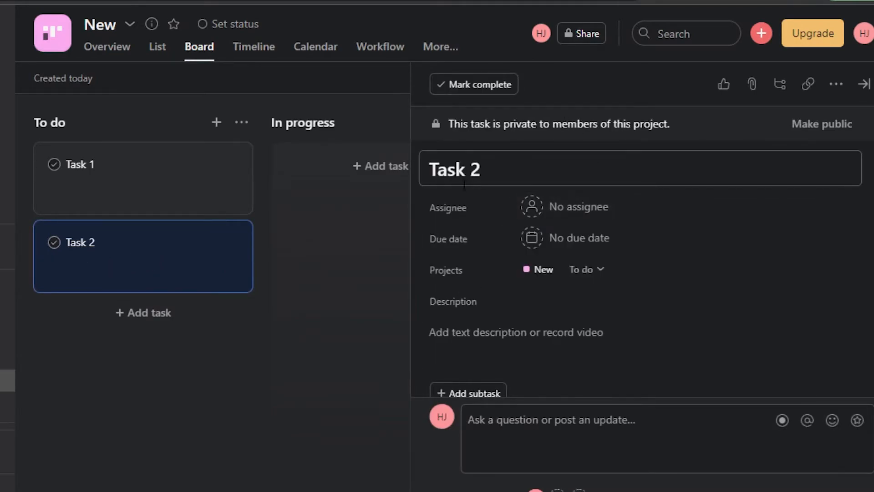
{"action": "left_click", "coordinate": [560, 204]}
{"action": "left_click", "coordinate": [561, 238]}
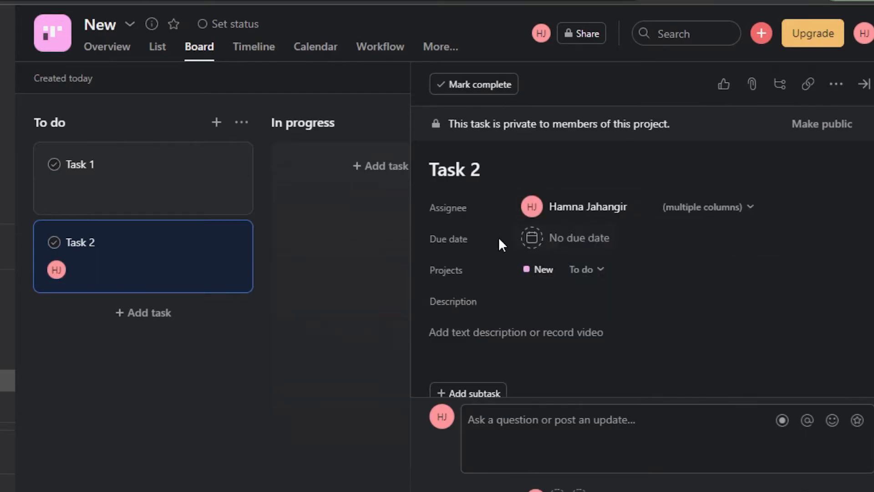
{"action": "left_click", "coordinate": [582, 238]}
{"action": "left_click", "coordinate": [812, 264]}
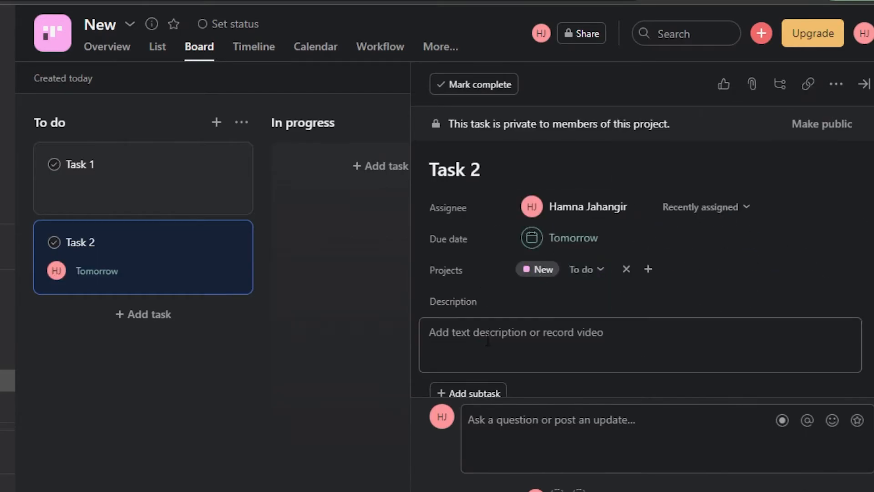
{"action": "left_click", "coordinate": [609, 273]}
{"action": "left_click", "coordinate": [516, 298]}
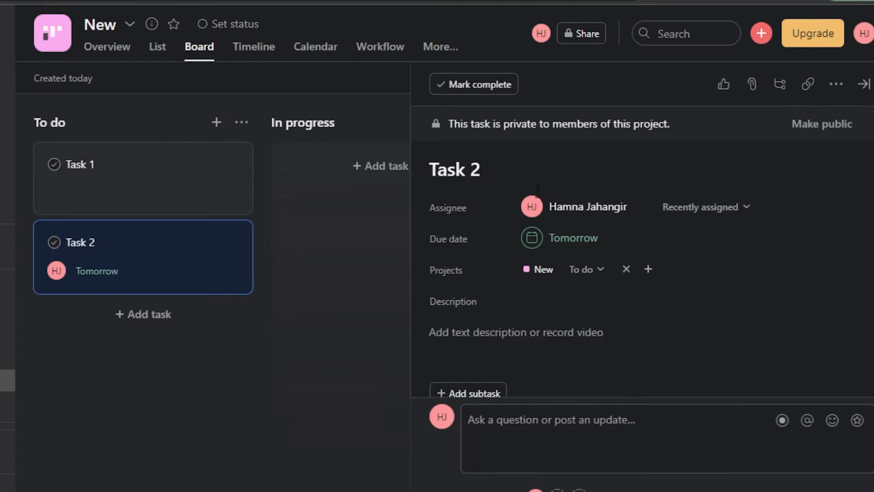
{"action": "left_click", "coordinate": [291, 373]}
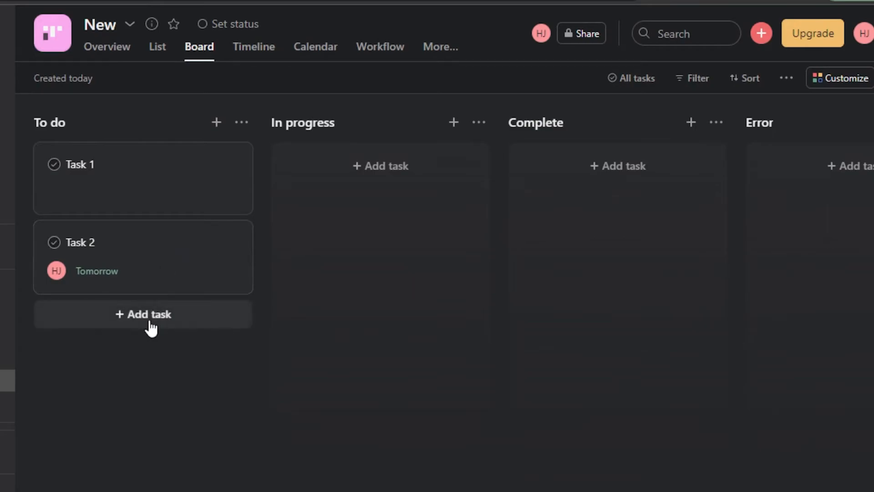
- Add a task named "task 3" to the To do section and move Task 1 and task 3 to In progress
{"action": "left_click", "coordinate": [151, 327]}
{"action": "type", "text": "task 3"}
{"action": "key", "text": "Return"}
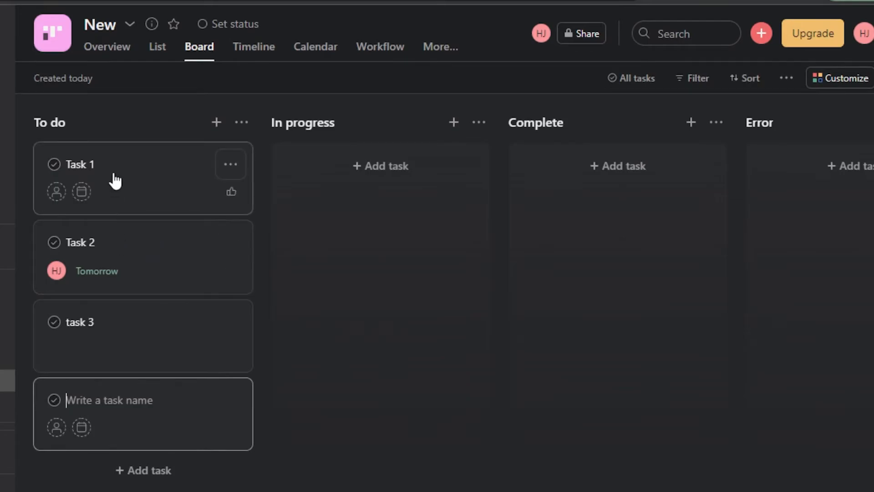
{"action": "left_click_drag", "start_coordinate": [115, 181], "coordinate": [300, 179]}
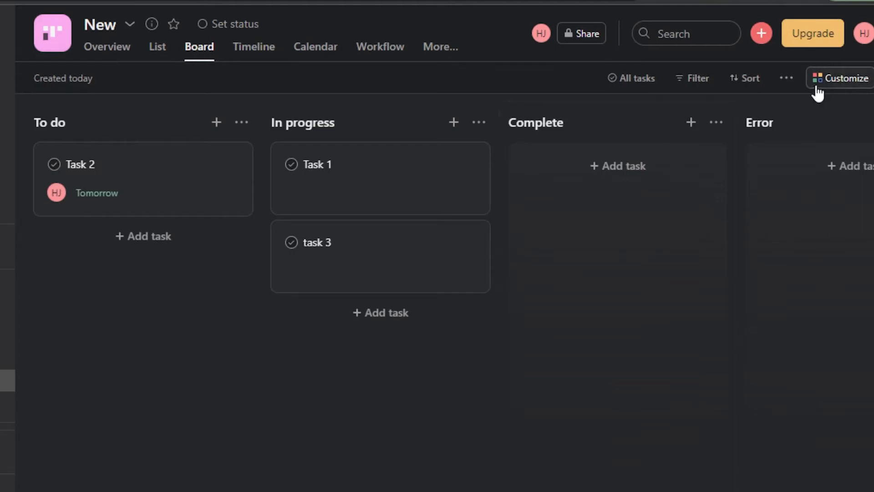
- Add the Priority field to the project and enable the Tags field, checking the fields in Task 2's details
{"action": "left_click", "coordinate": [822, 81]}
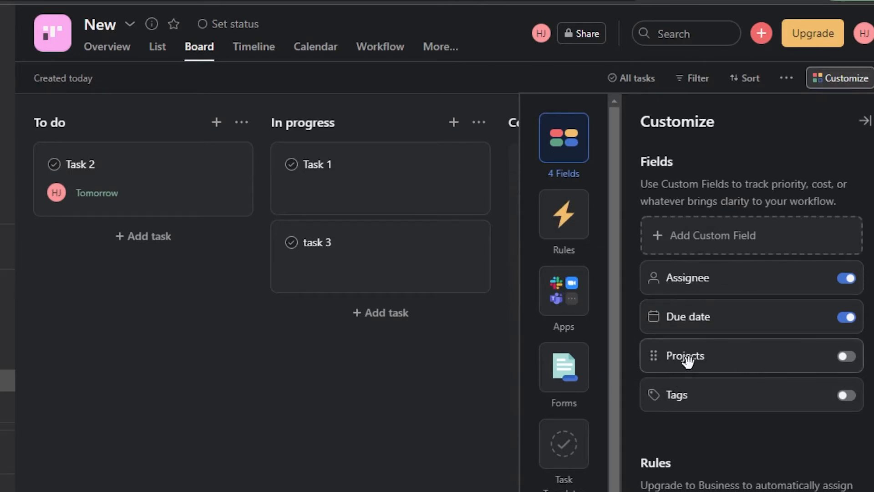
{"action": "left_click", "coordinate": [712, 247]}
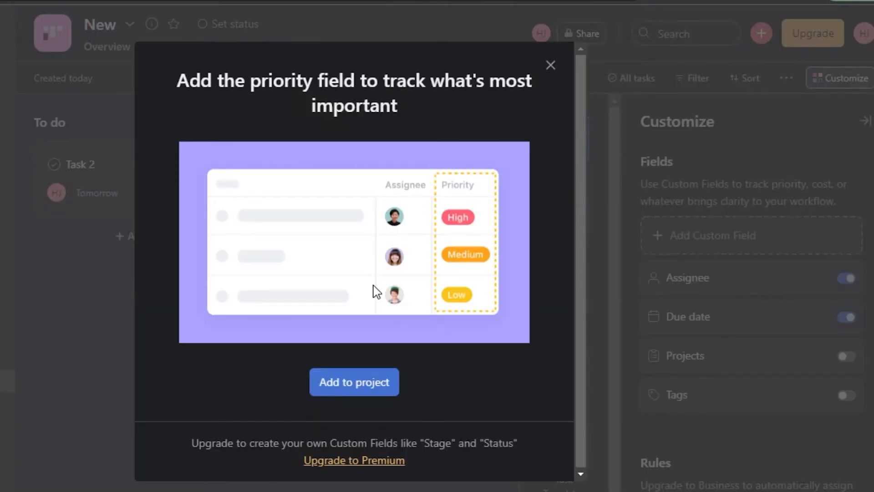
{"action": "left_click", "coordinate": [345, 381]}
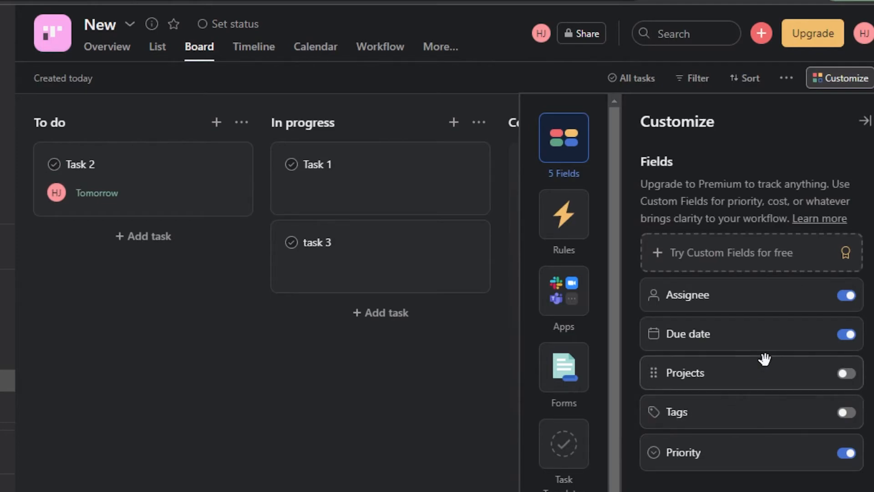
{"action": "left_click", "coordinate": [854, 414]}
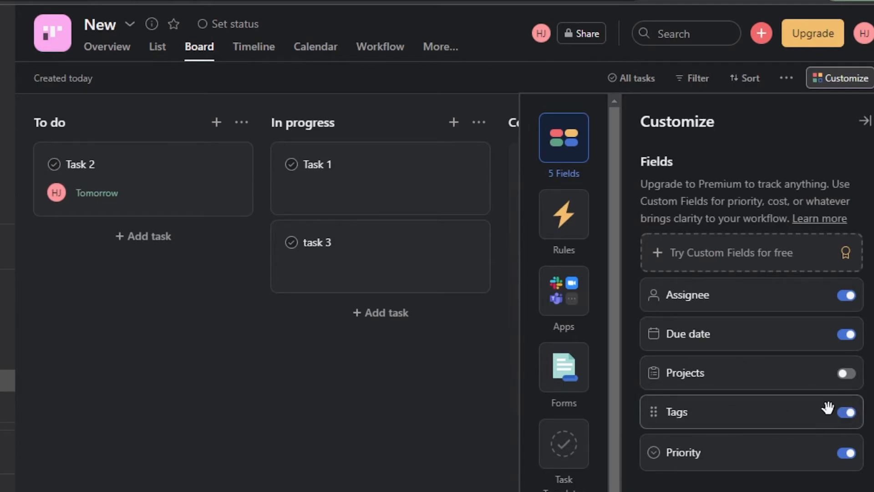
{"action": "left_click", "coordinate": [159, 150]}
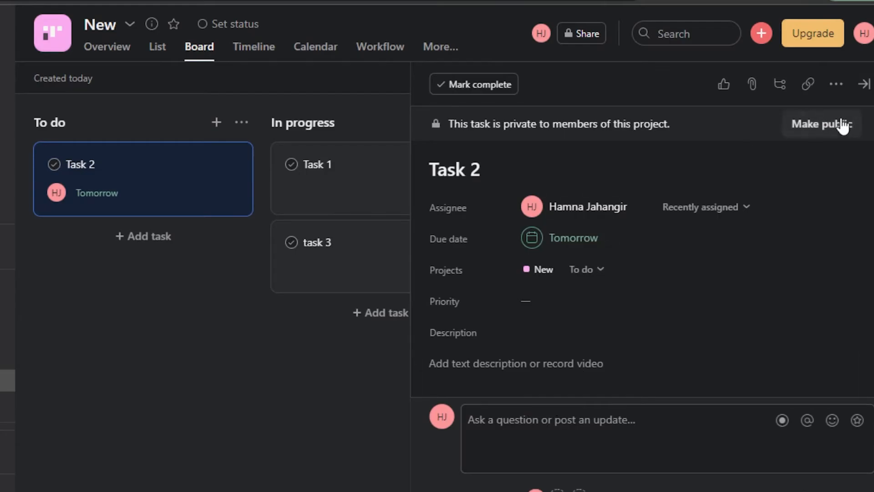
{"action": "key", "text": "Escape"}
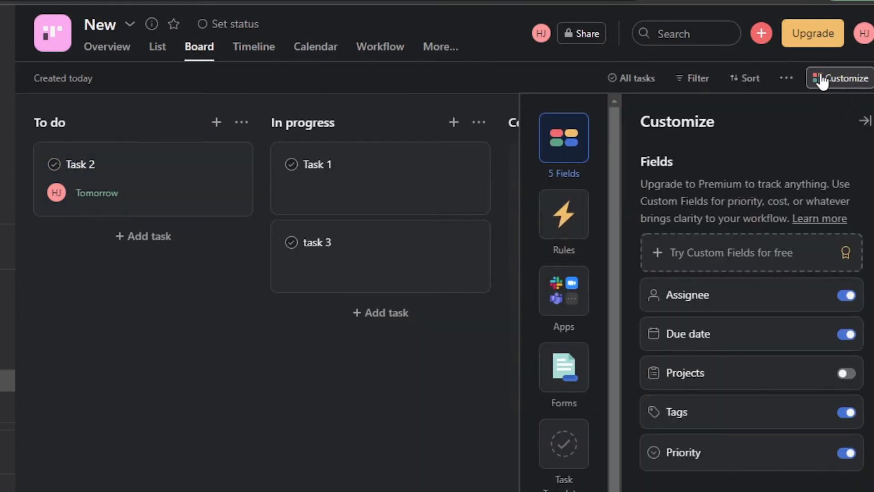
- Look over the Rules and Apps sections of the project's customization options
{"action": "left_click", "coordinate": [557, 246]}
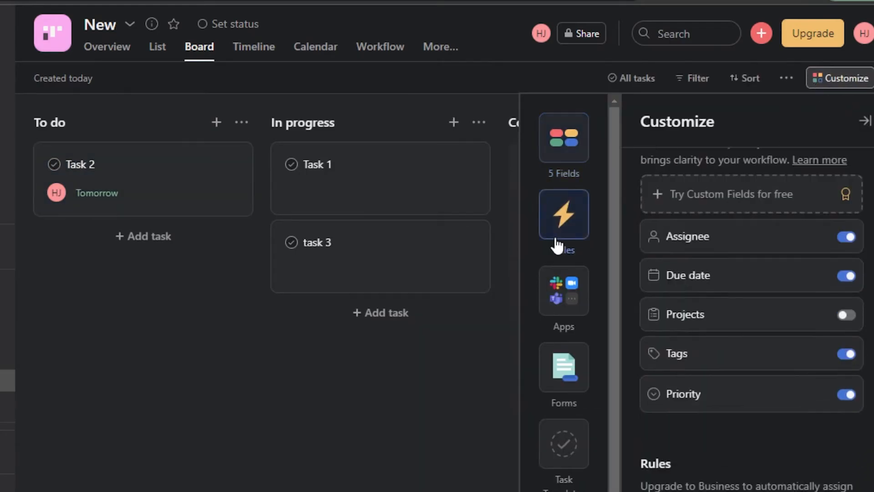
{"action": "left_click", "coordinate": [561, 307]}
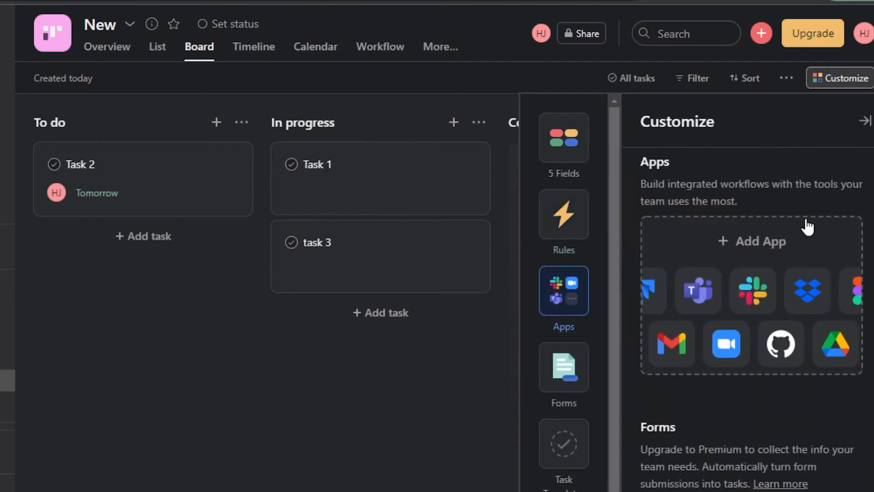
{"action": "scroll", "coordinate": [751, 296], "scroll_direction": "down", "scroll_amount": 1}
{"action": "scroll", "coordinate": [751, 296], "scroll_direction": "up", "scroll_amount": 2}
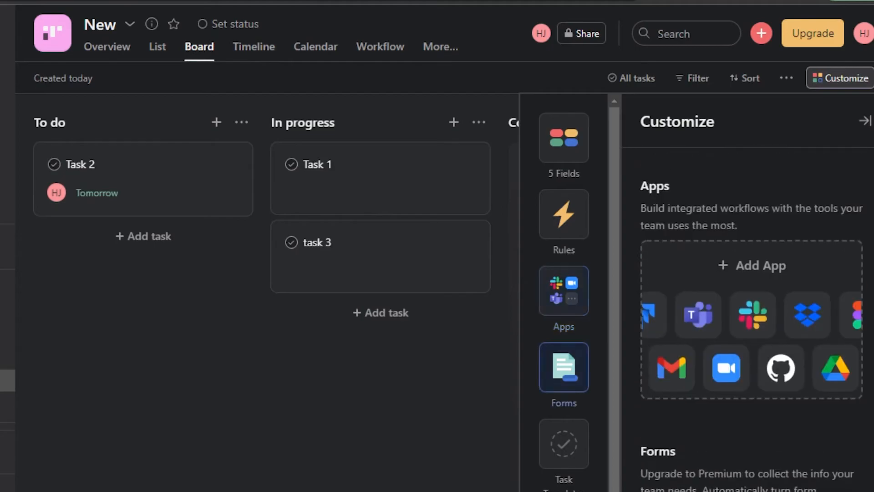
- Browse the catalogue of apps that can be added to the project, from Featured & new to Product Management, and close it
{"action": "left_click", "coordinate": [720, 272]}
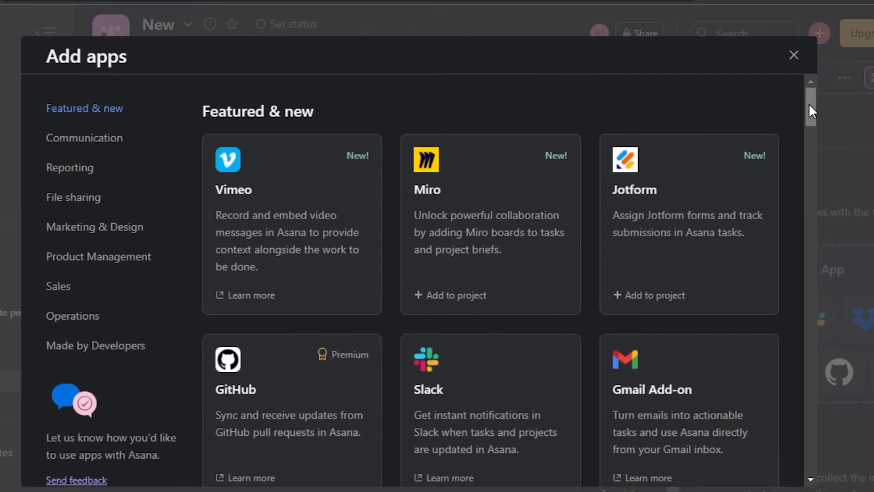
{"action": "left_click_drag", "start_coordinate": [809, 103], "coordinate": [804, 261]}
{"action": "left_click_drag", "start_coordinate": [809, 229], "coordinate": [805, 301]}
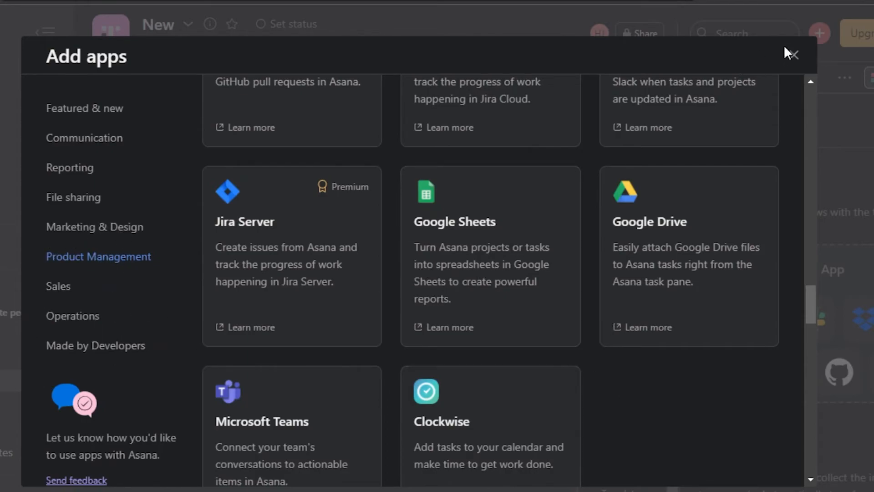
{"action": "left_click", "coordinate": [793, 55]}
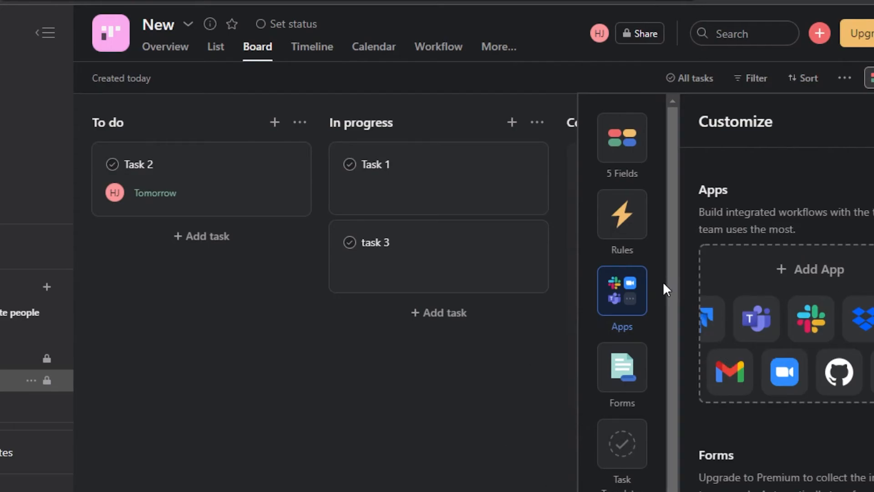
- Review the Forms and Task Templates customization options and the board's quick filters, leaving the board unfiltered
{"action": "left_click", "coordinate": [623, 377]}
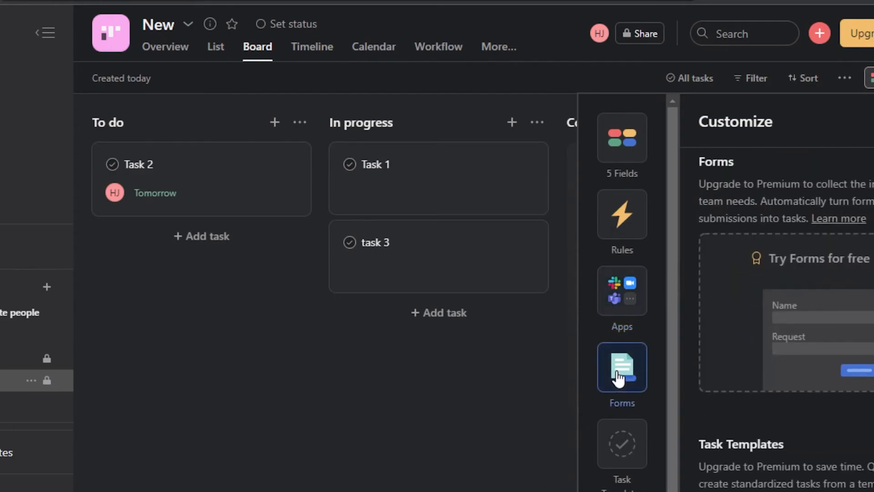
{"action": "scroll", "coordinate": [786, 320], "scroll_direction": "down", "scroll_amount": 3}
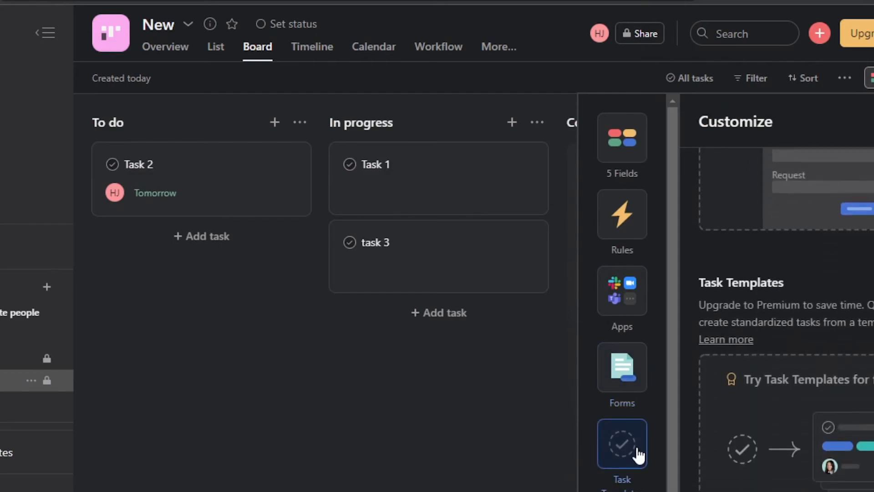
{"action": "left_click", "coordinate": [448, 401]}
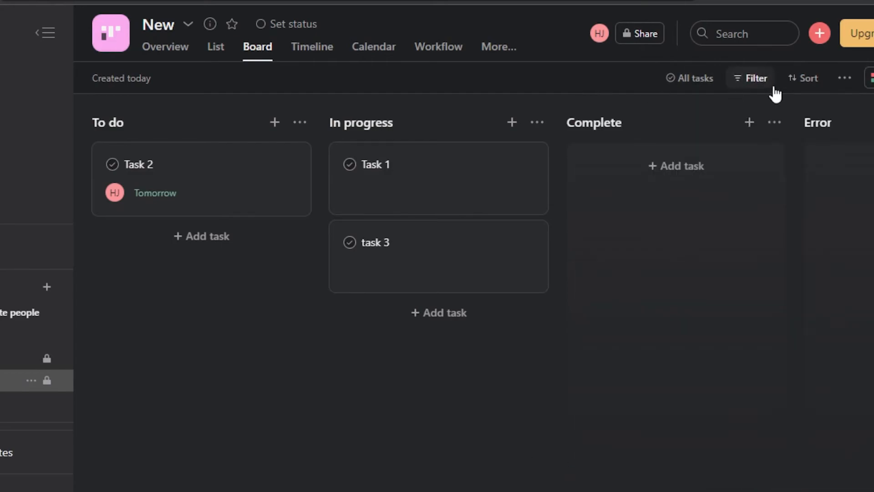
{"action": "left_click", "coordinate": [751, 77]}
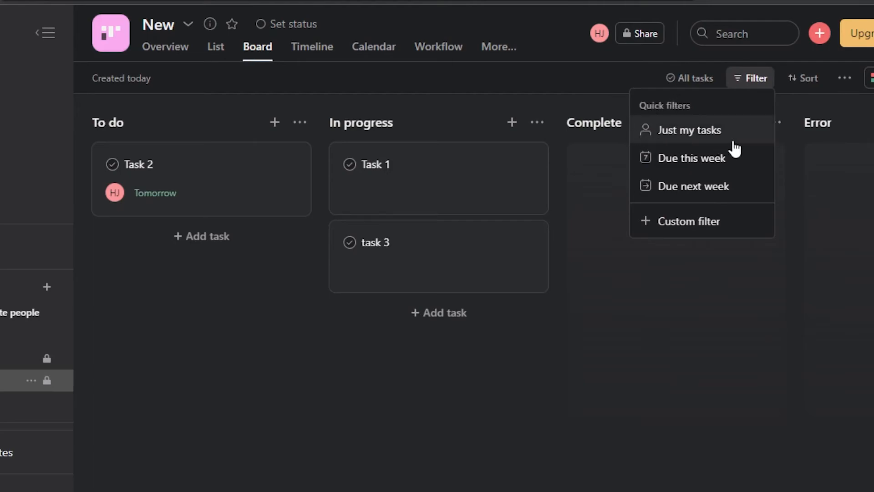
{"action": "left_click", "coordinate": [572, 302]}
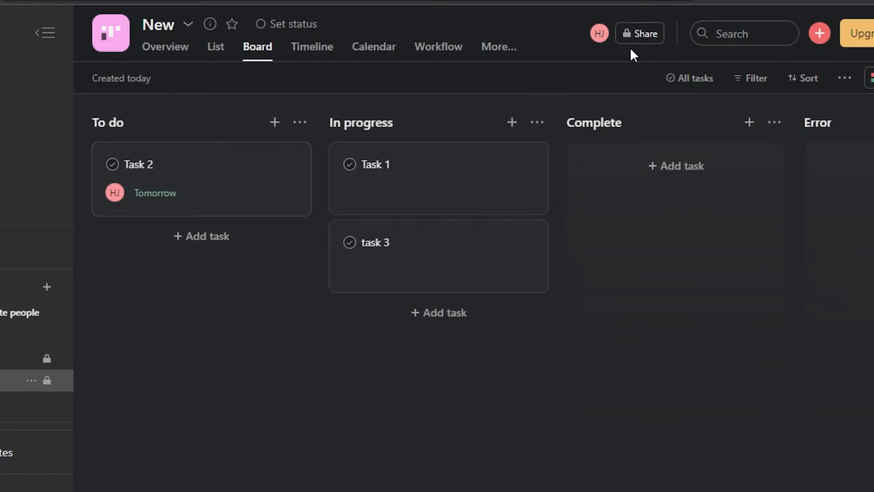
- Review the New project's sharing options and member list, then close the sharing settings
{"action": "left_click", "coordinate": [640, 36]}
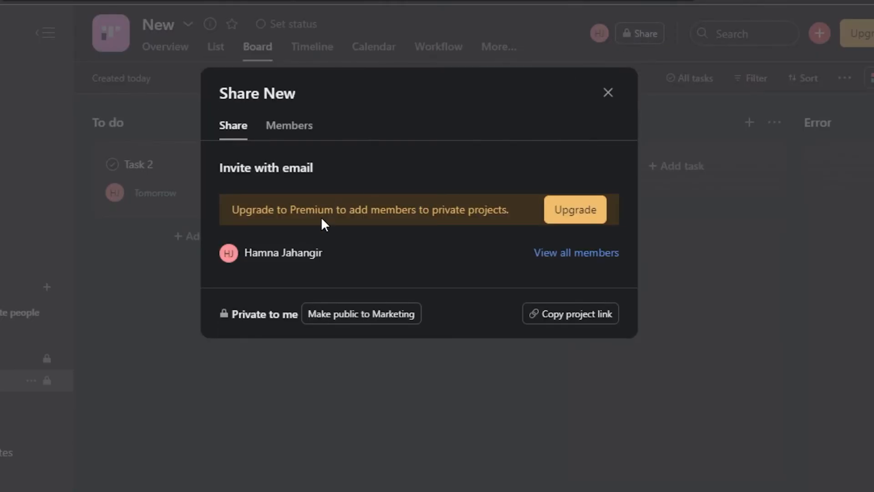
{"action": "left_click", "coordinate": [279, 129]}
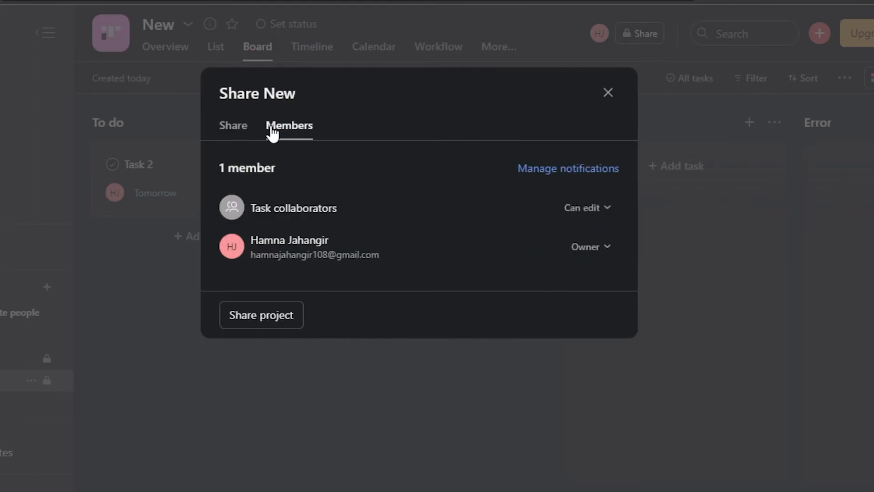
{"action": "left_click", "coordinate": [224, 129]}
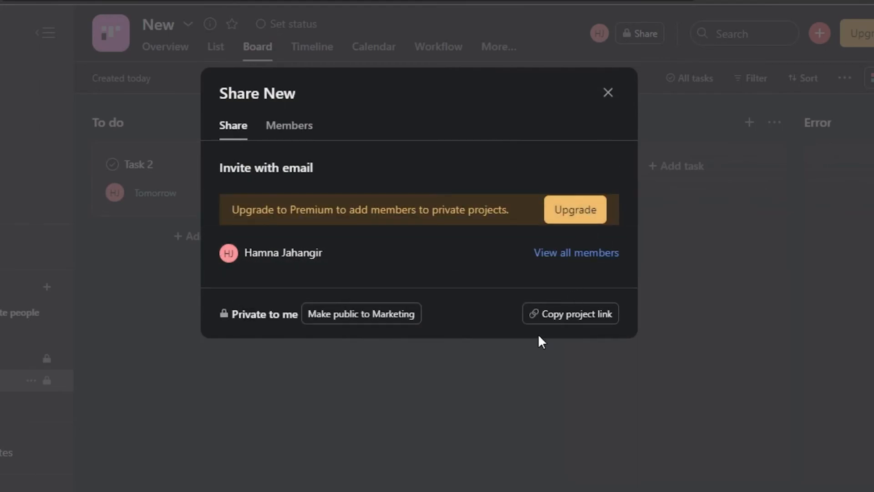
{"action": "left_click", "coordinate": [614, 103]}
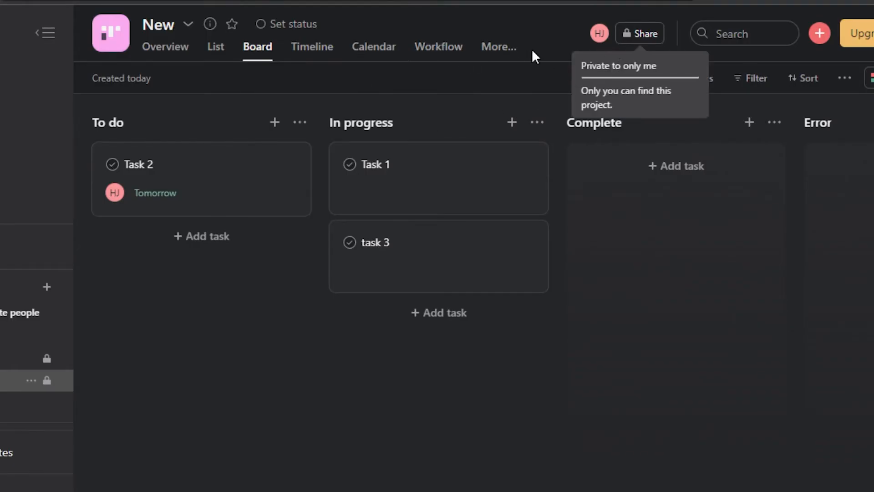
- Look over the New project's Dashboard chart previews and its Messages view
{"action": "left_click", "coordinate": [505, 48]}
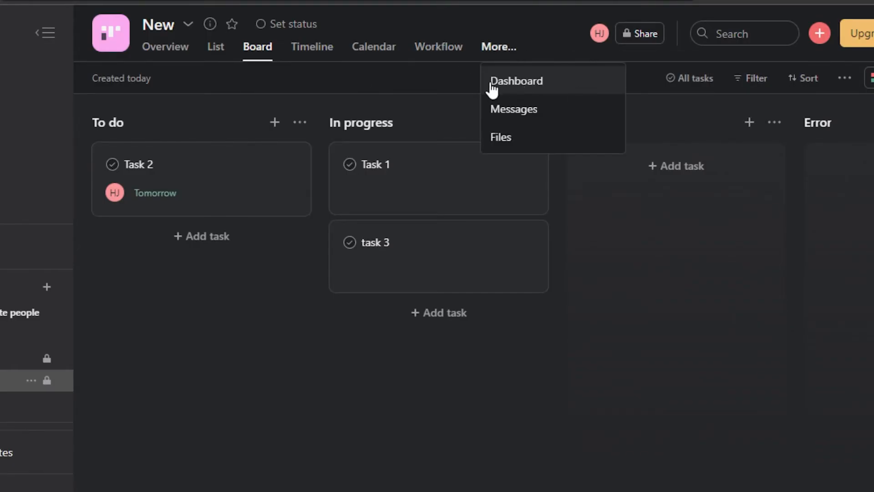
{"action": "left_click", "coordinate": [518, 82]}
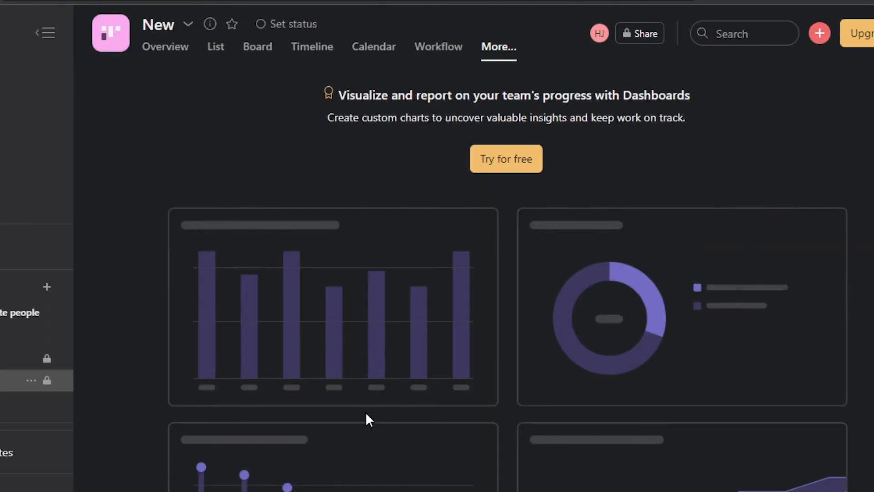
{"action": "scroll", "coordinate": [506, 274], "scroll_direction": "down", "scroll_amount": 4}
{"action": "scroll", "coordinate": [506, 273], "scroll_direction": "up", "scroll_amount": 2}
{"action": "scroll", "coordinate": [506, 273], "scroll_direction": "down", "scroll_amount": 1}
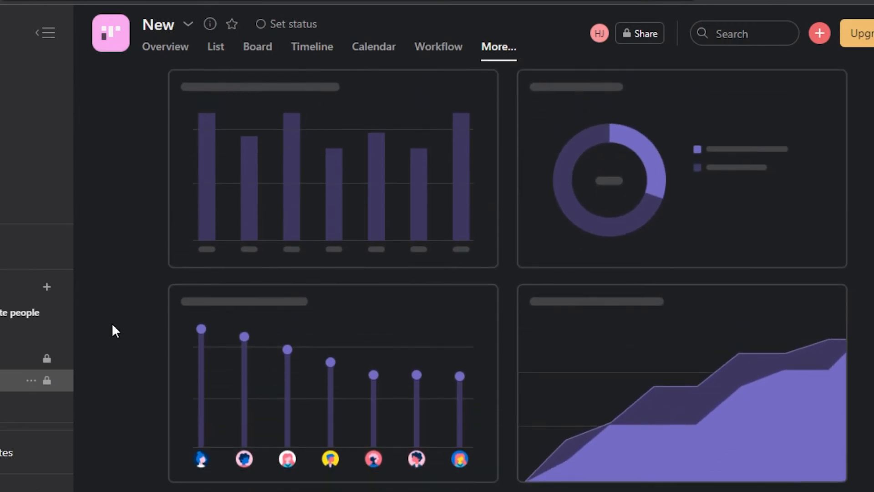
{"action": "left_click", "coordinate": [493, 50]}
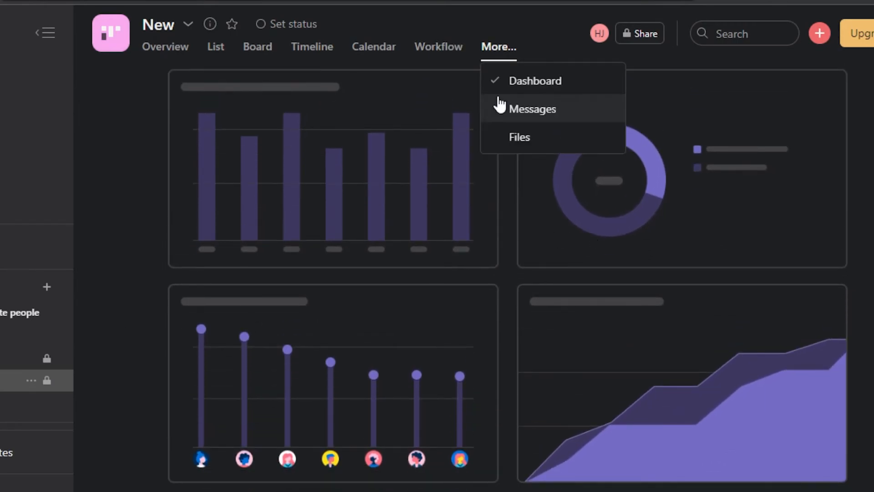
{"action": "left_click", "coordinate": [516, 110]}
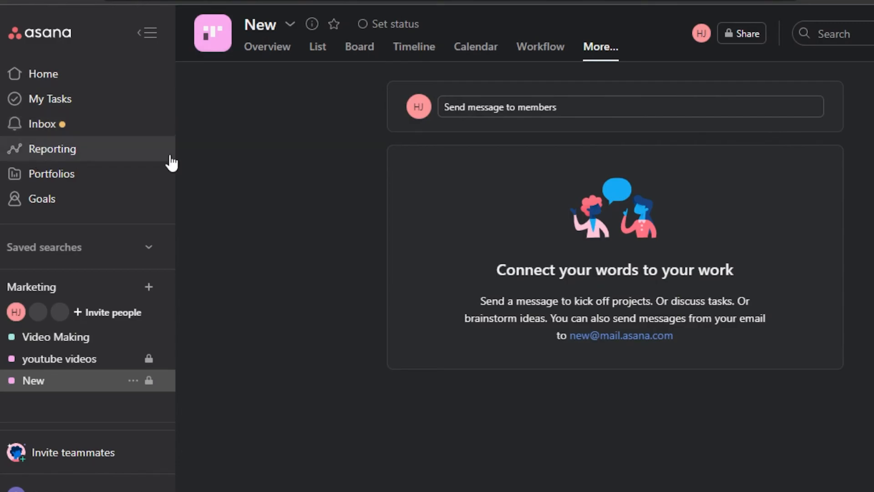
- Look through the workspace's Reporting, Portfolios and Goals pages
{"action": "left_click", "coordinate": [93, 152]}
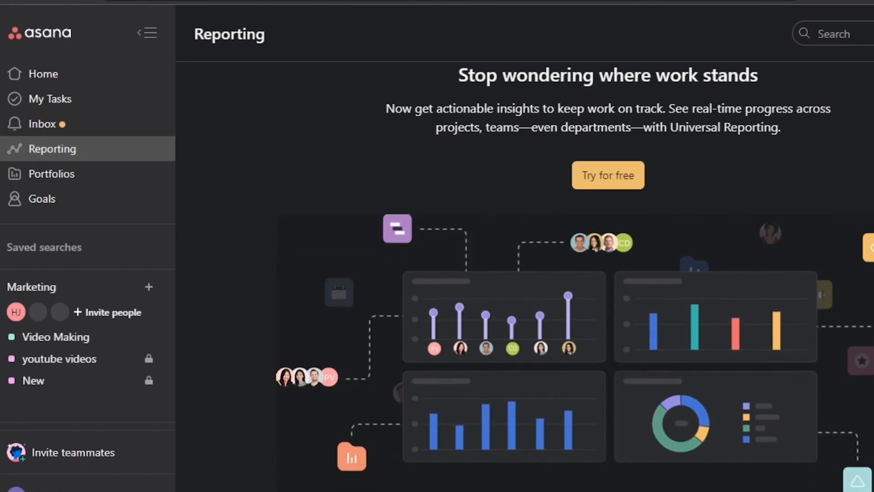
{"action": "scroll", "coordinate": [608, 278], "scroll_direction": "down", "scroll_amount": 1}
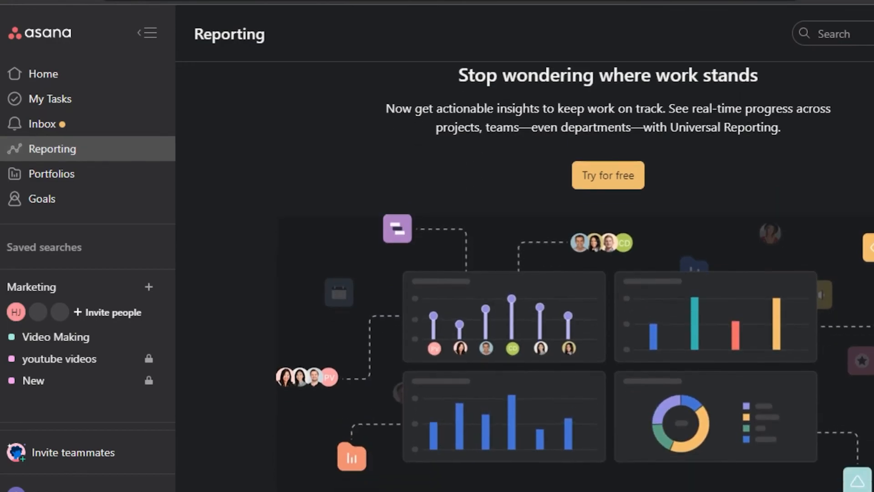
{"action": "left_click", "coordinate": [48, 184]}
{"action": "left_click", "coordinate": [44, 208]}
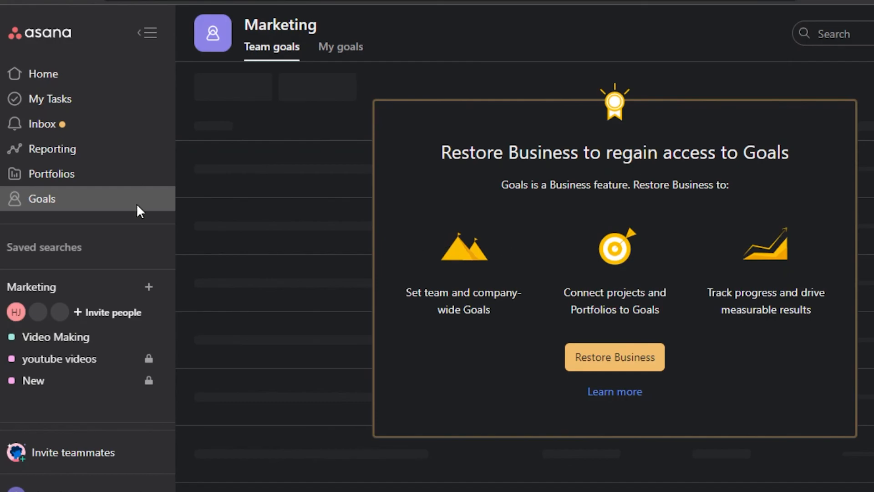
- Go to the Home page, reopen the New project from its recent projects, and look across the board's sections
{"action": "left_click", "coordinate": [54, 79]}
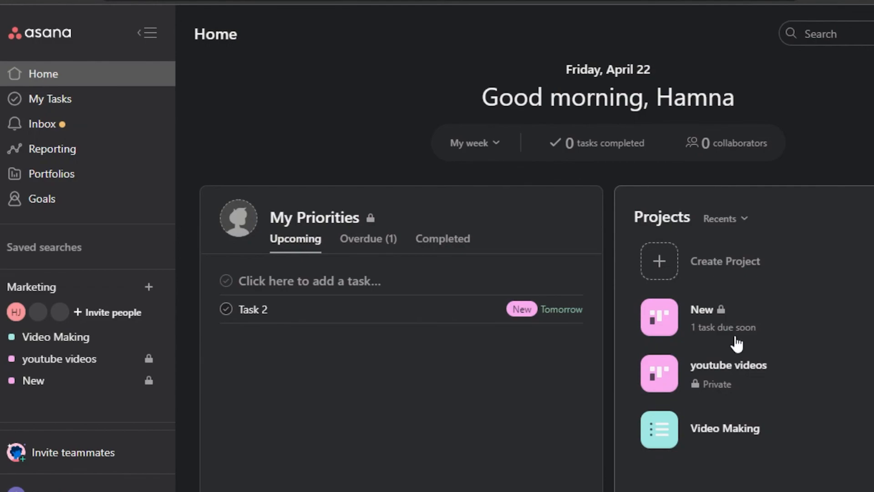
{"action": "left_click", "coordinate": [668, 316]}
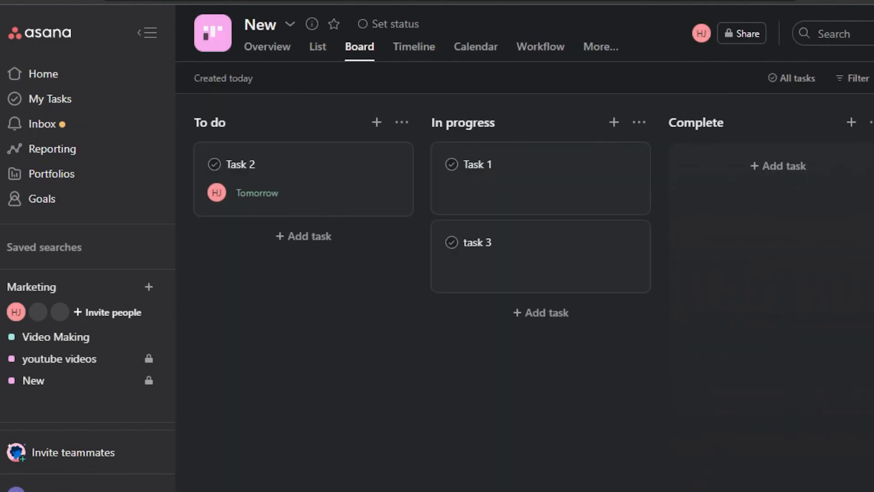
{"action": "scroll", "coordinate": [525, 292], "scroll_direction": "right", "scroll_amount": 5}
{"action": "scroll", "coordinate": [525, 291], "scroll_direction": "left", "scroll_amount": 5}
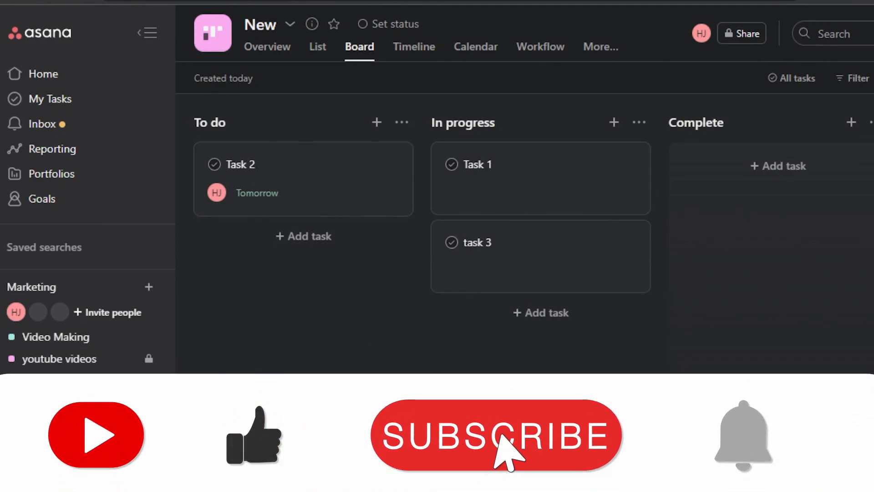
{"action": "scroll", "coordinate": [524, 228], "scroll_direction": "right", "scroll_amount": 5}
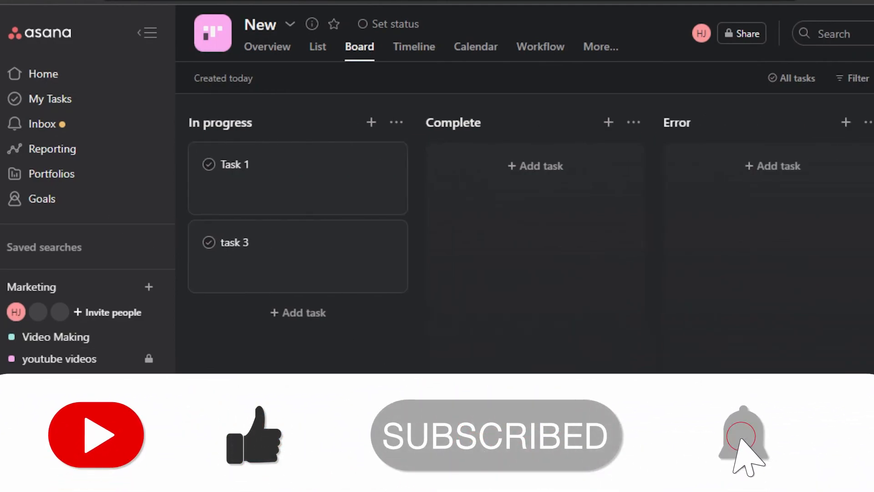
{"action": "scroll", "coordinate": [445, 304], "scroll_direction": "left", "scroll_amount": 5}
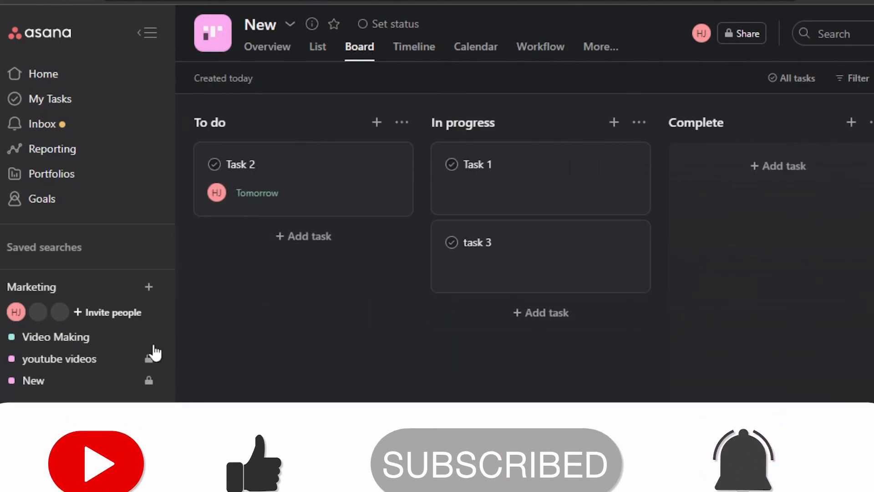
{"action": "scroll", "coordinate": [572, 467], "scroll_direction": "right", "scroll_amount": 3}
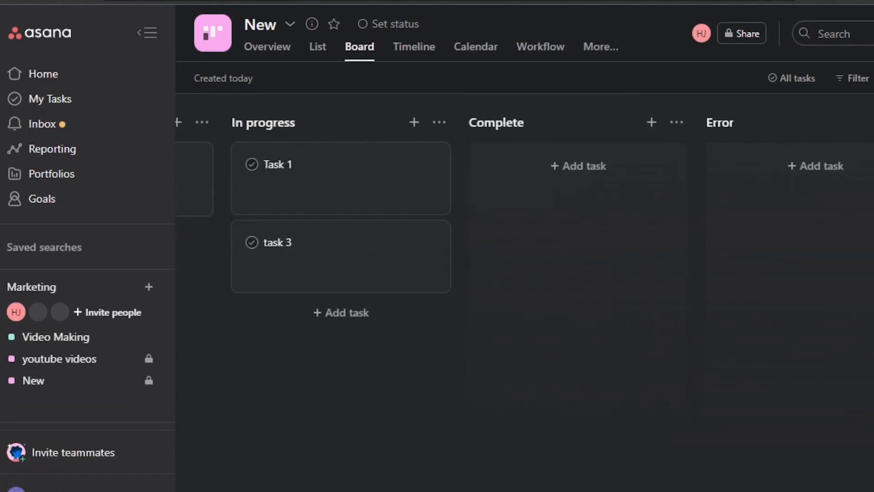